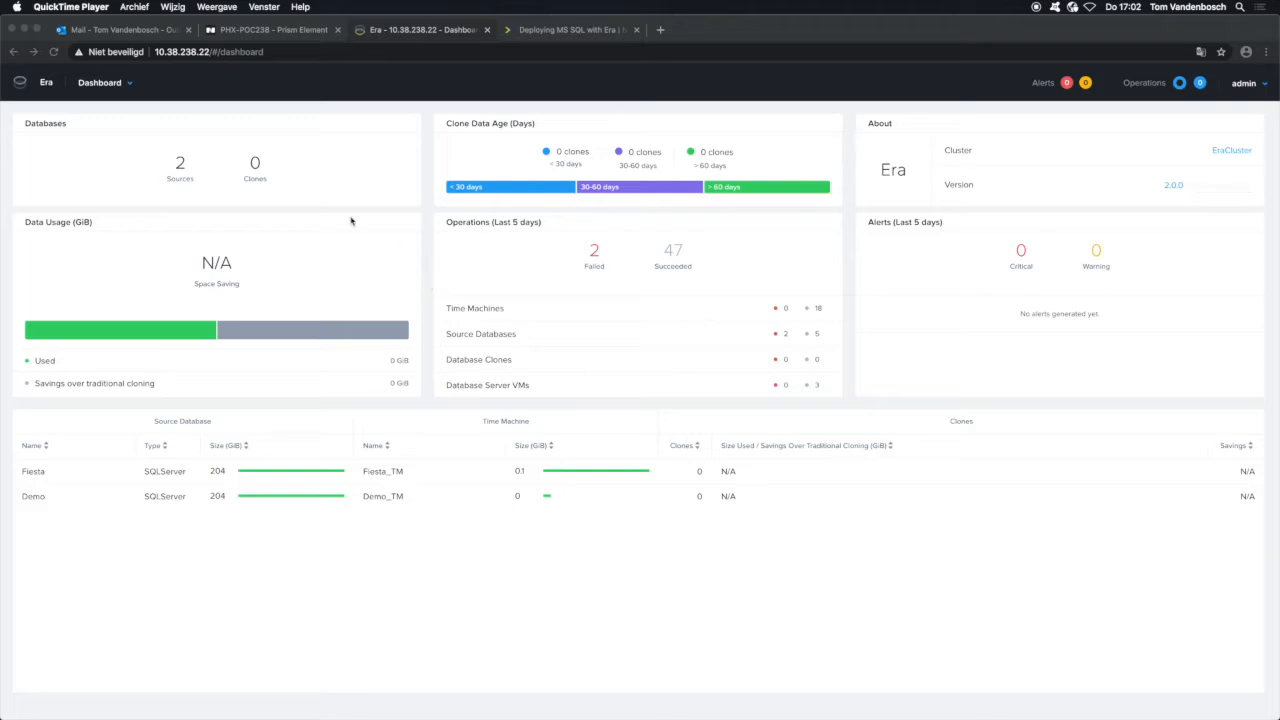
Start a SQL Server database clone from the Fiesta_TM time machine, using the point in time 16:59:01
click(134, 88)
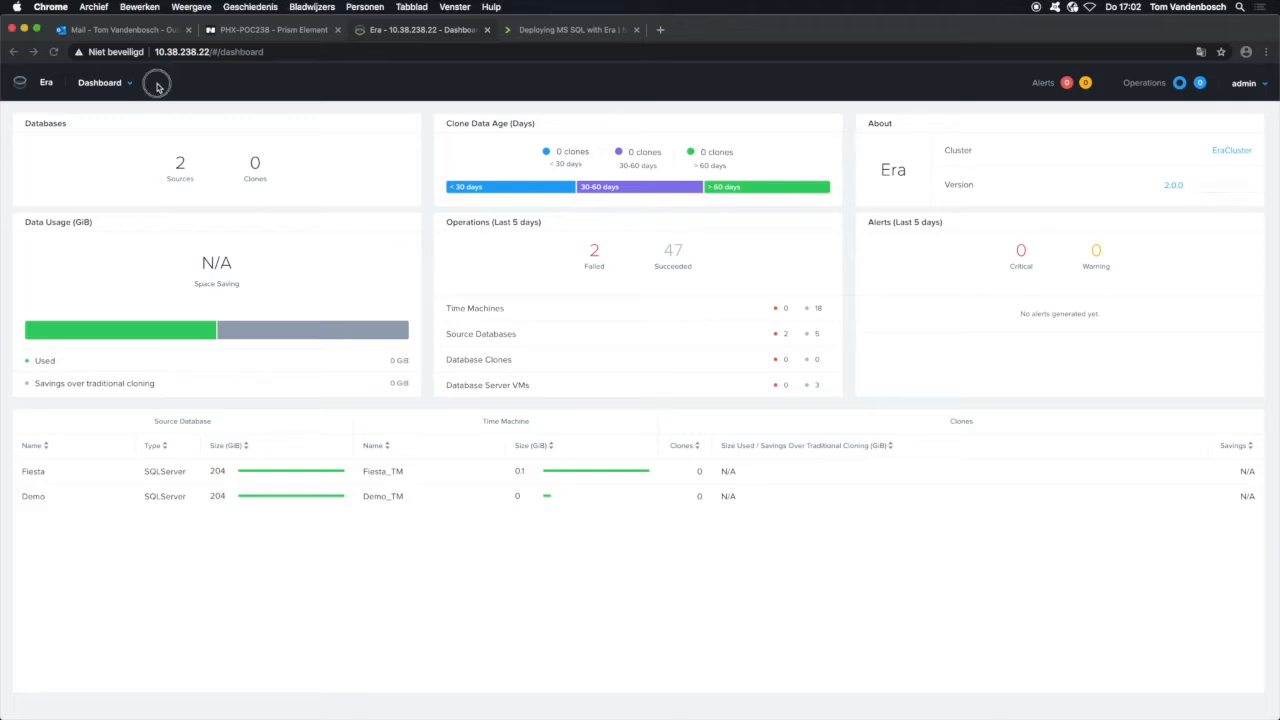
click(127, 86)
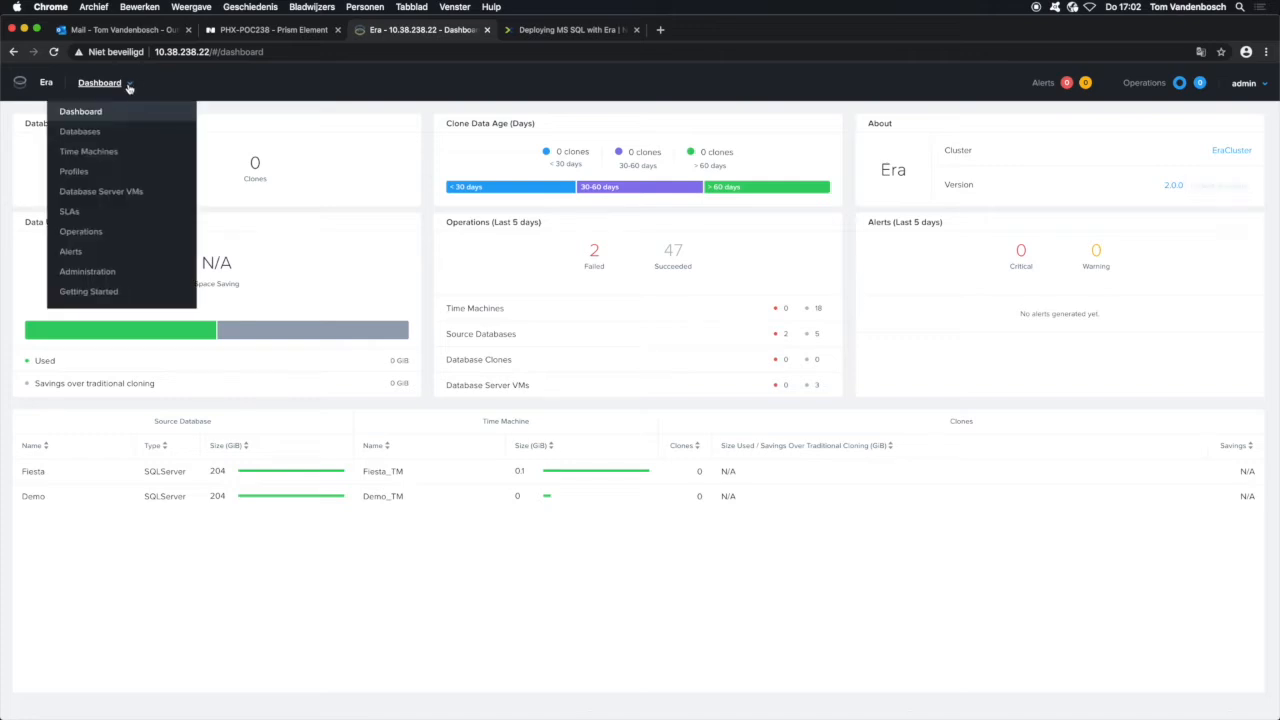
click(112, 153)
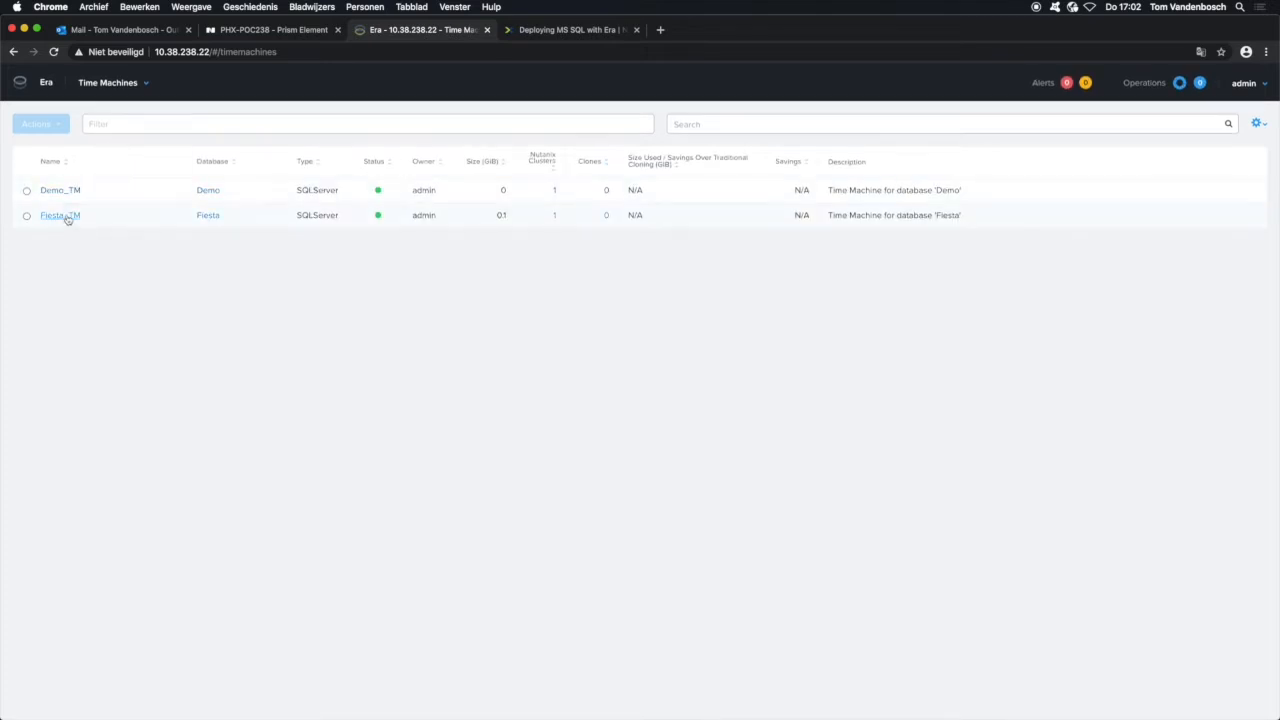
click(28, 218)
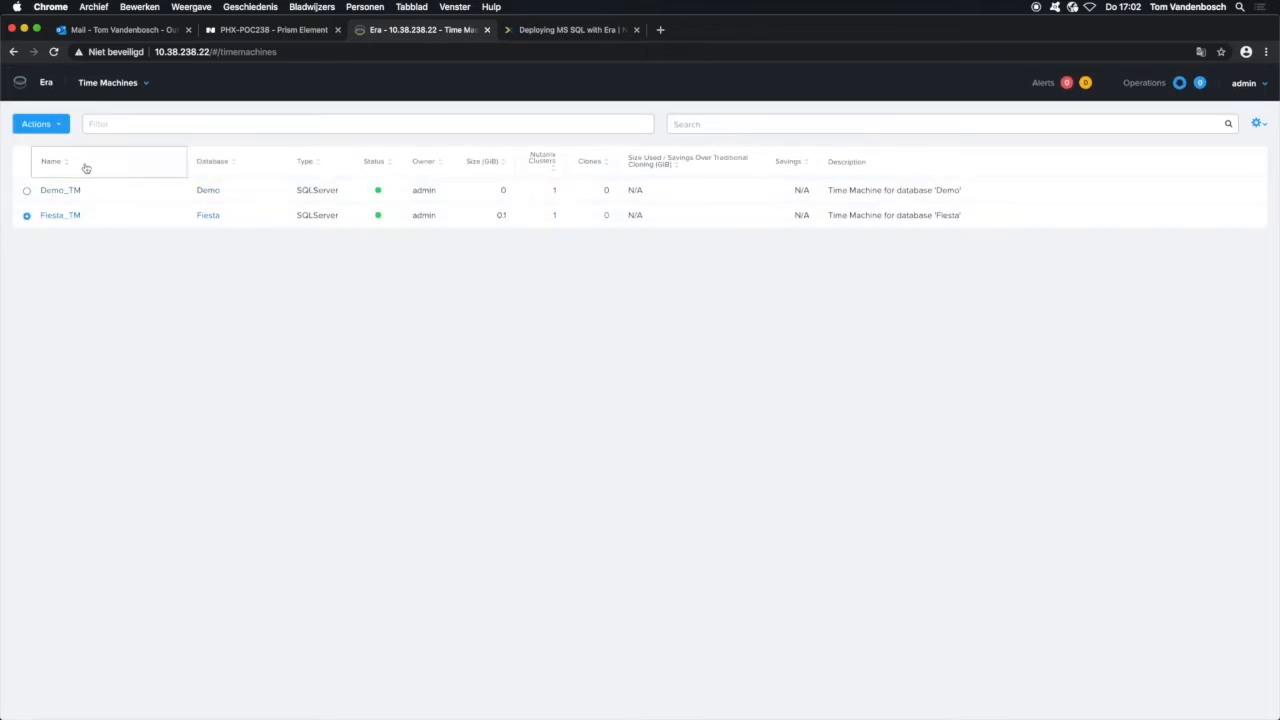
click(64, 124)
mouse_move(71, 150)
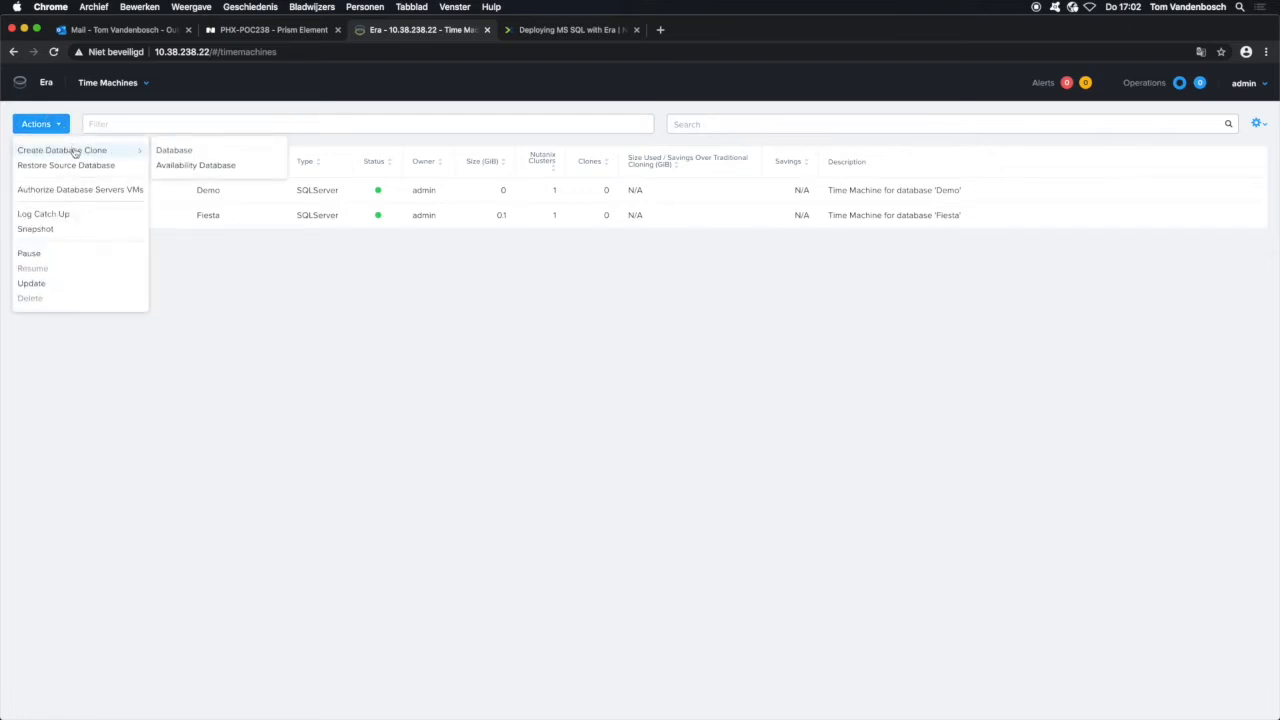
click(204, 152)
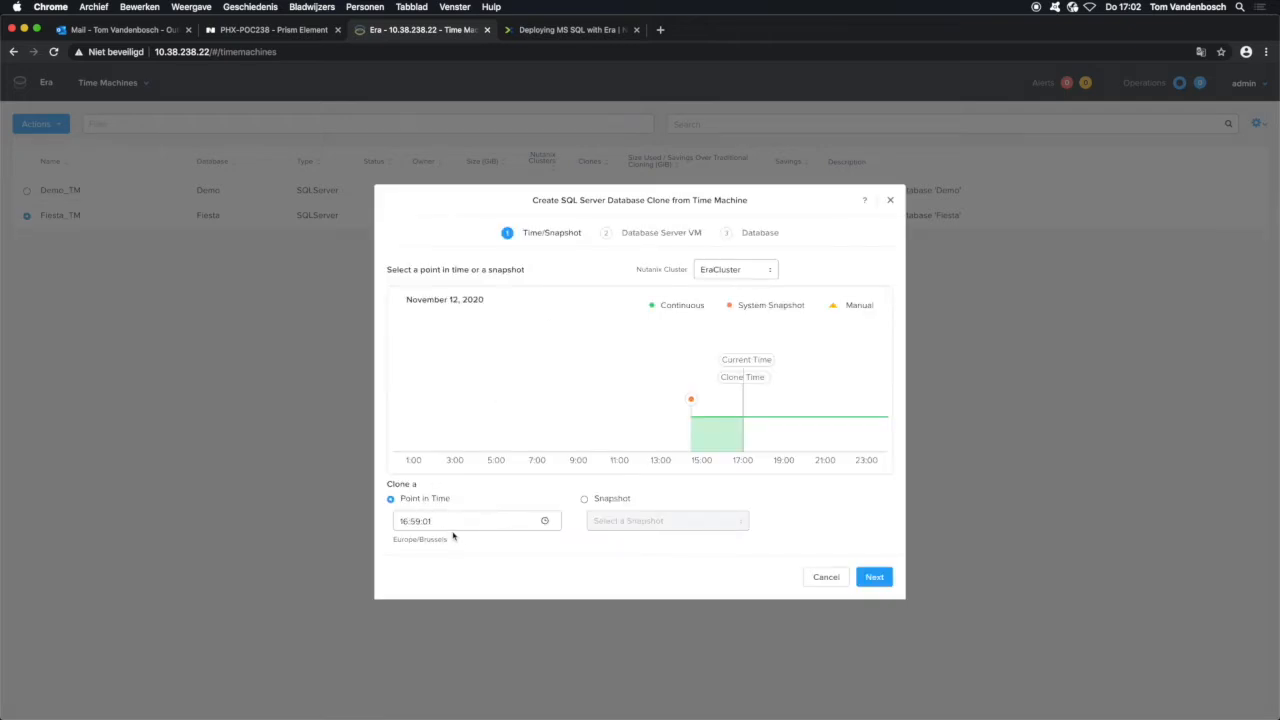
click(875, 578)
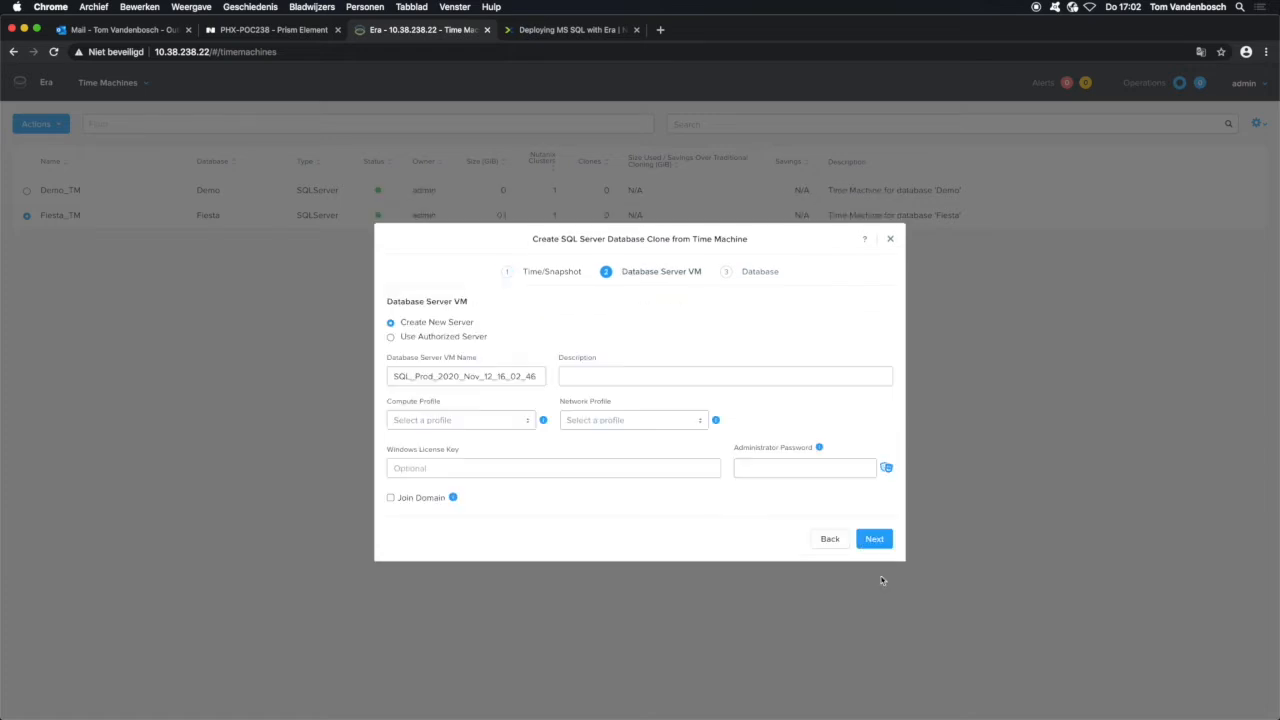
Choose the authorized server SQL_Dev as the clone's database server VM and continue to the database settings
click(390, 337)
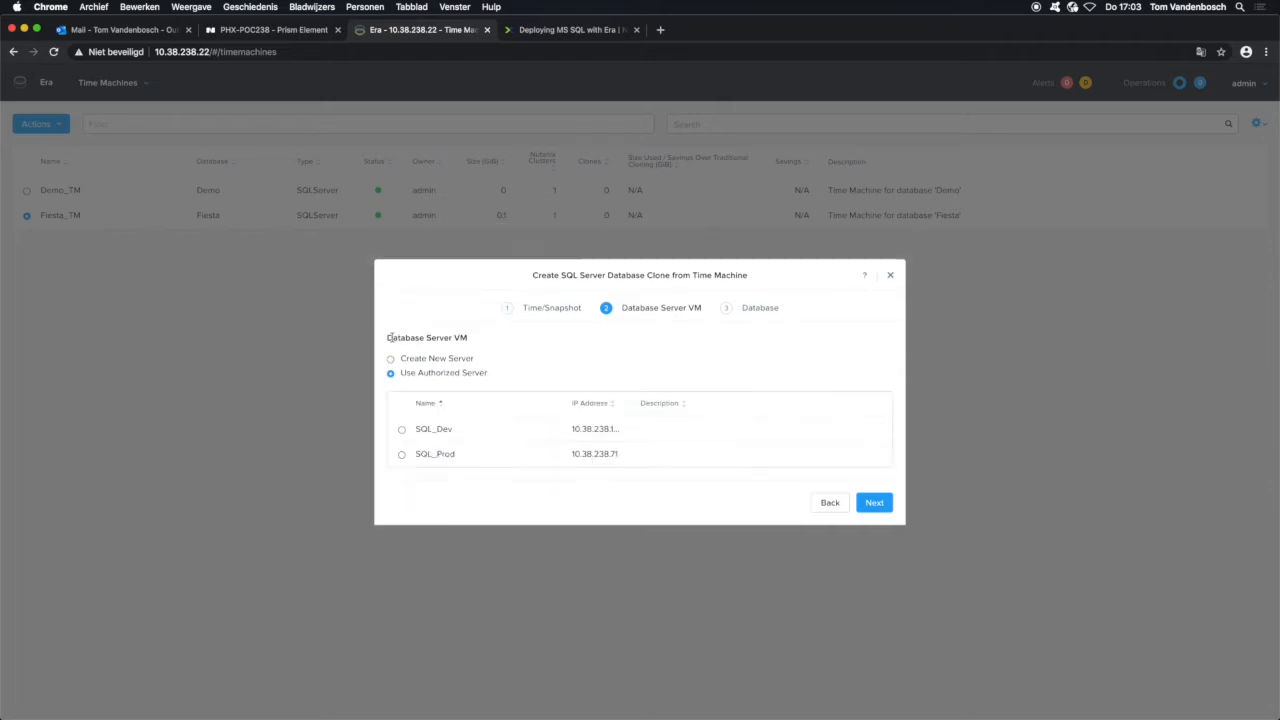
click(402, 431)
click(874, 502)
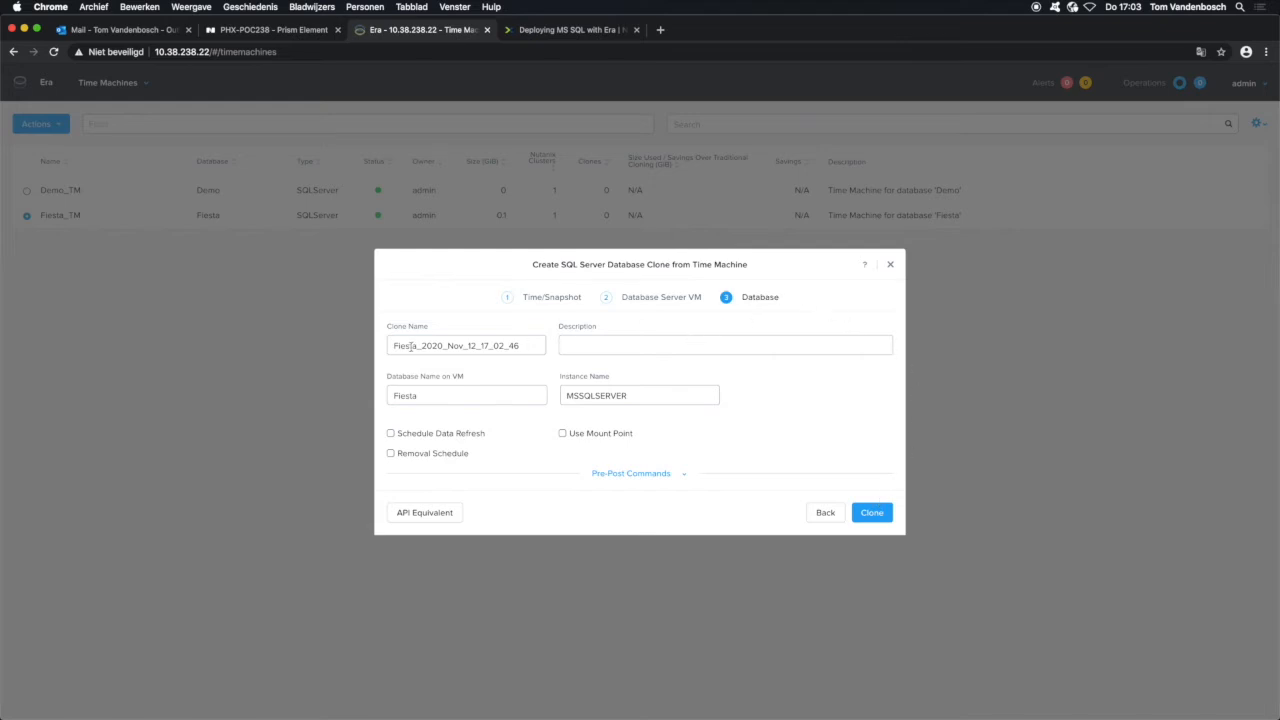
Keep the proposed clone name and set the database name on the VM to Fiesta_Clone
drag(393, 345, 507, 349)
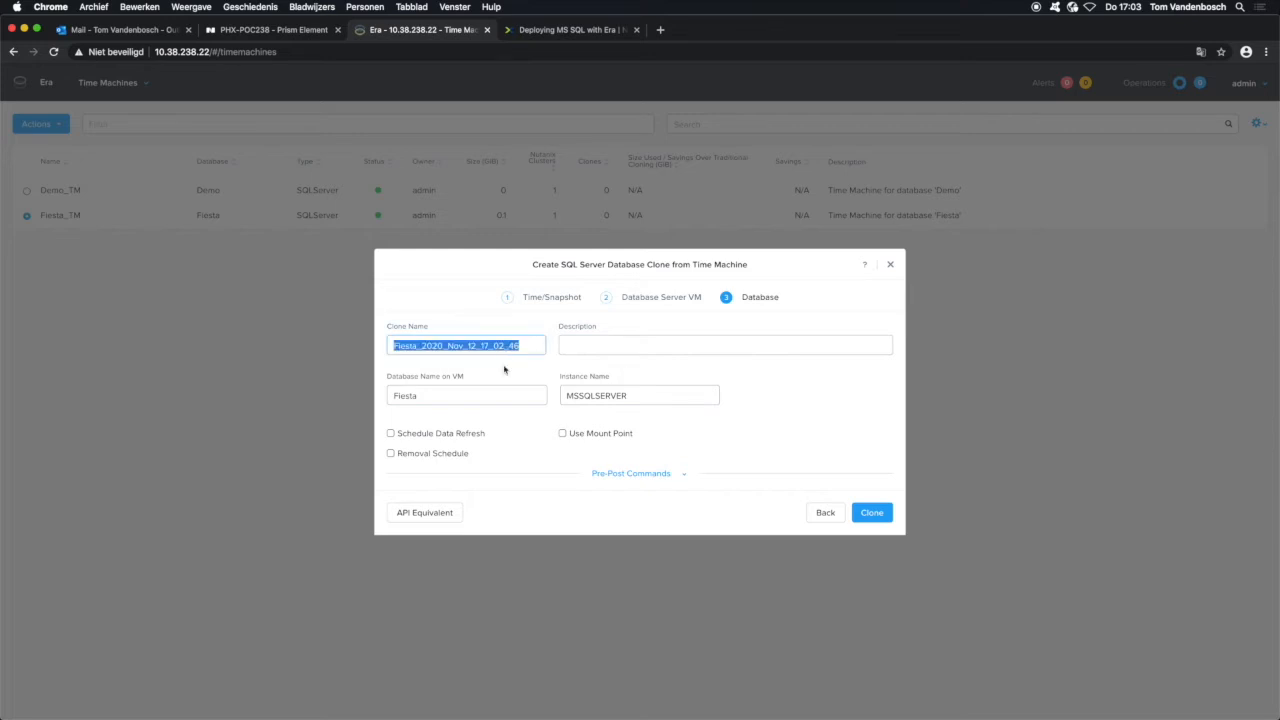
click(448, 347)
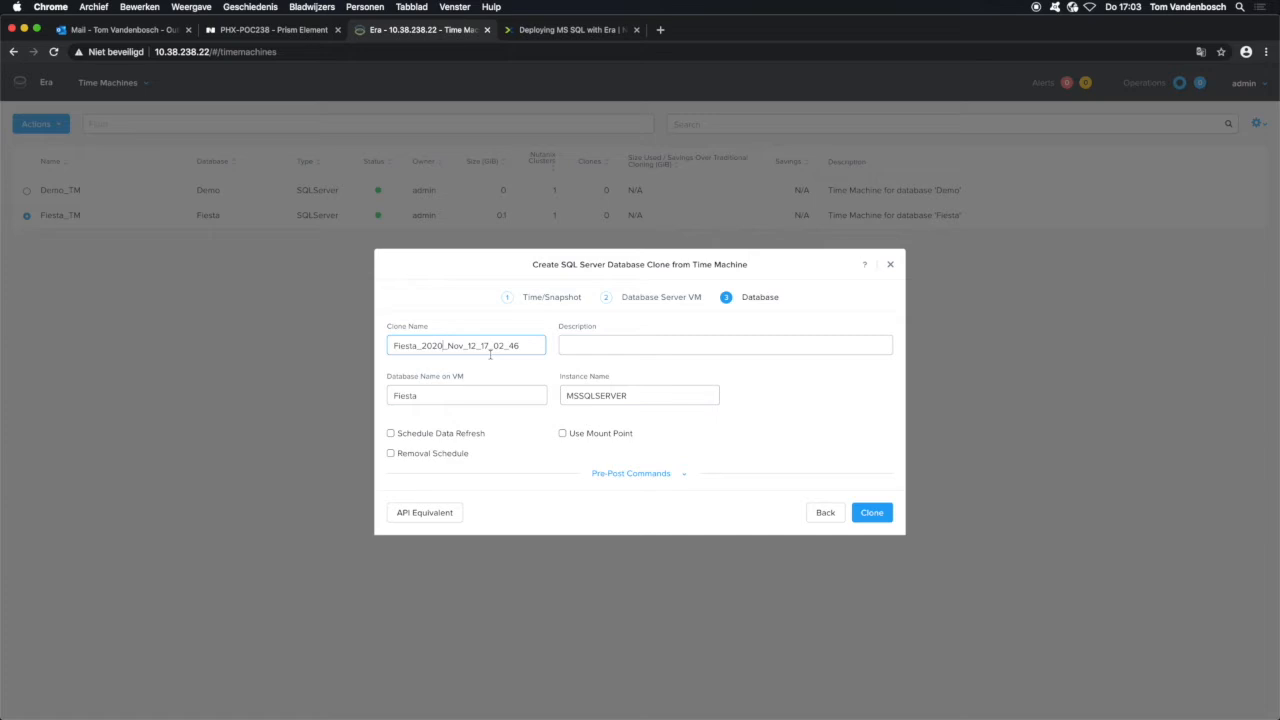
click(450, 396)
text(_Clone)
Schedule a data refresh of the clone every 3 days and launch the cloning operation
click(456, 437)
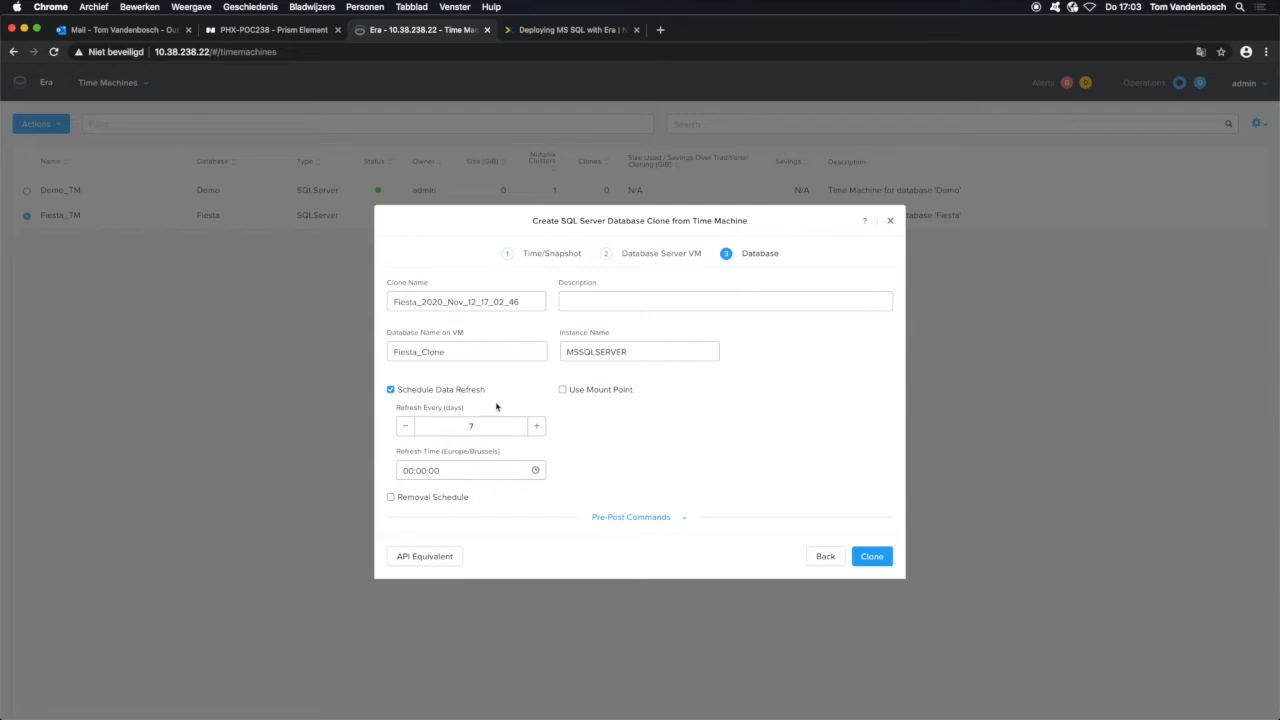
click(405, 431)
click(405, 431)
click(405, 431)
click(409, 433)
click(876, 561)
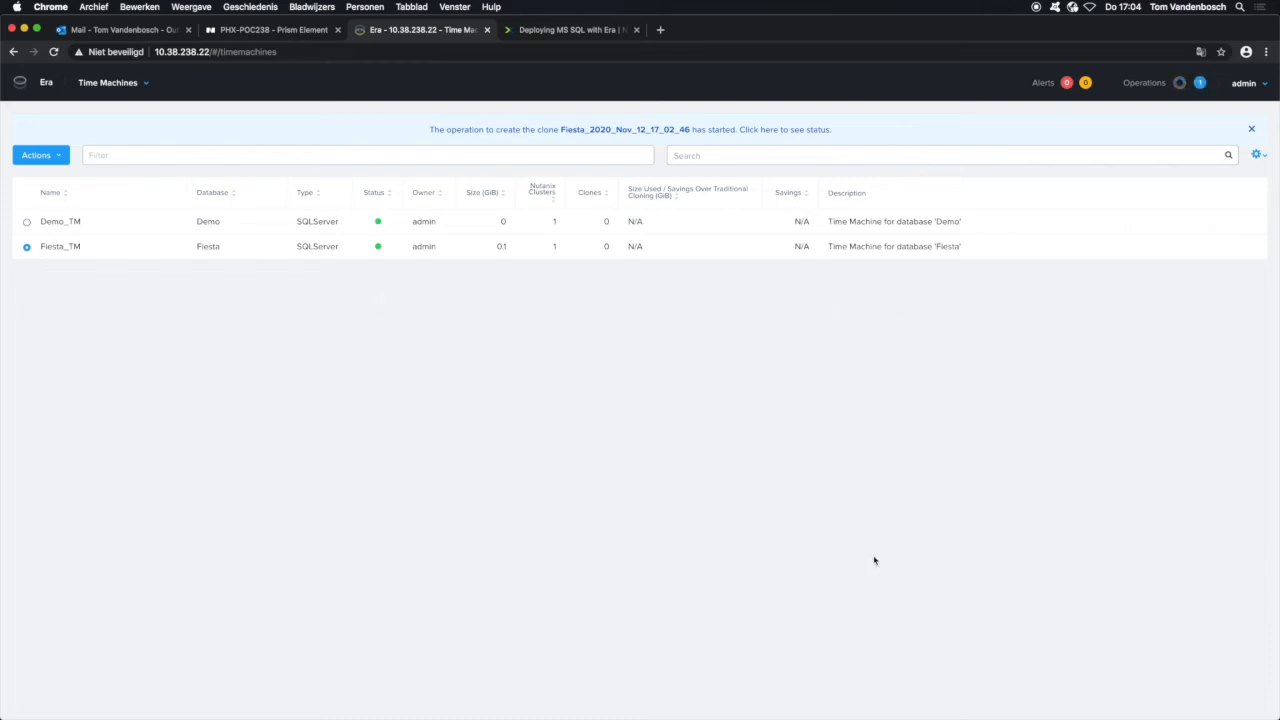
Switch to the Royal TSX remote session, refresh the SQL_DEV server in Management Studio and list its databases
key(super+Tab)
key(super+Tab)
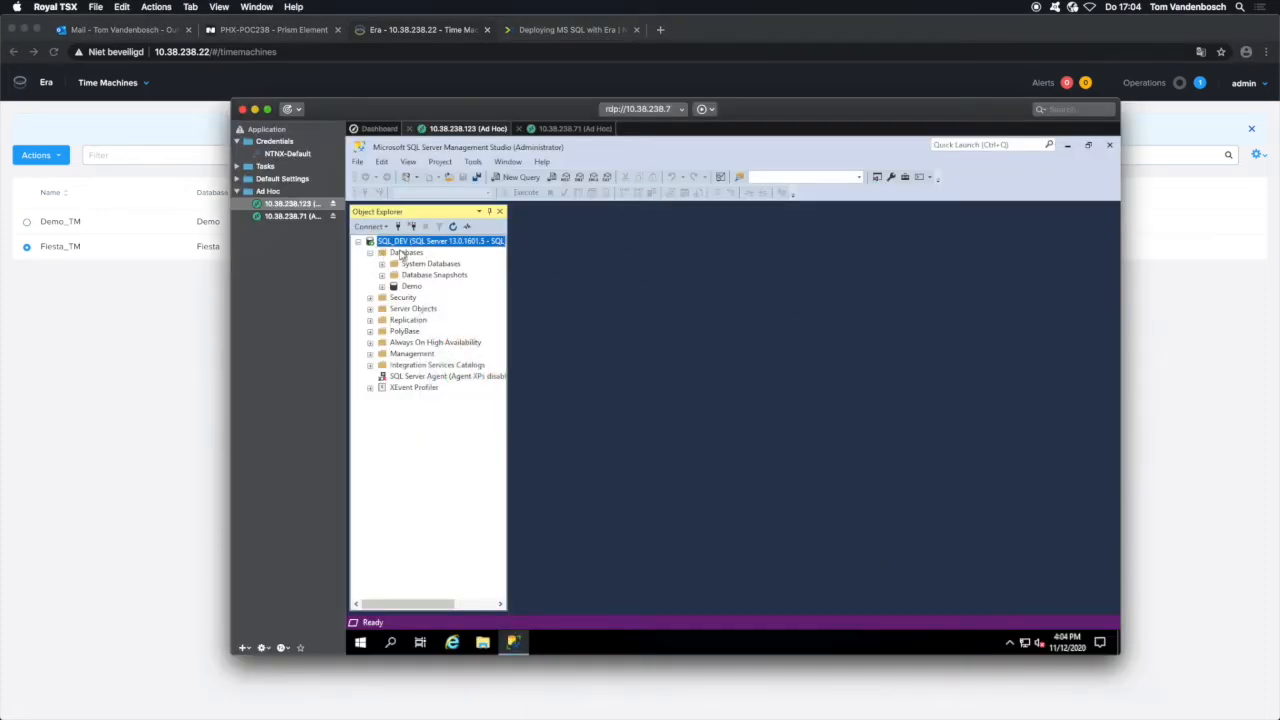
click(414, 287)
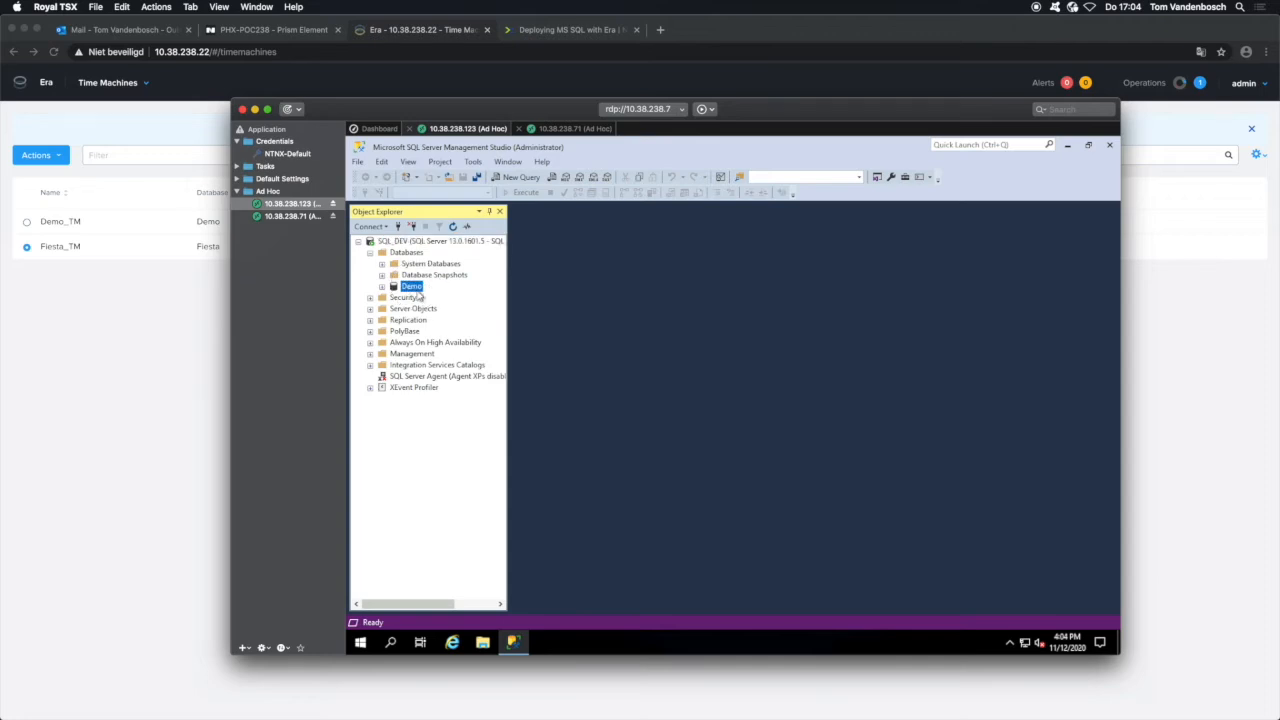
click(442, 245)
click(453, 227)
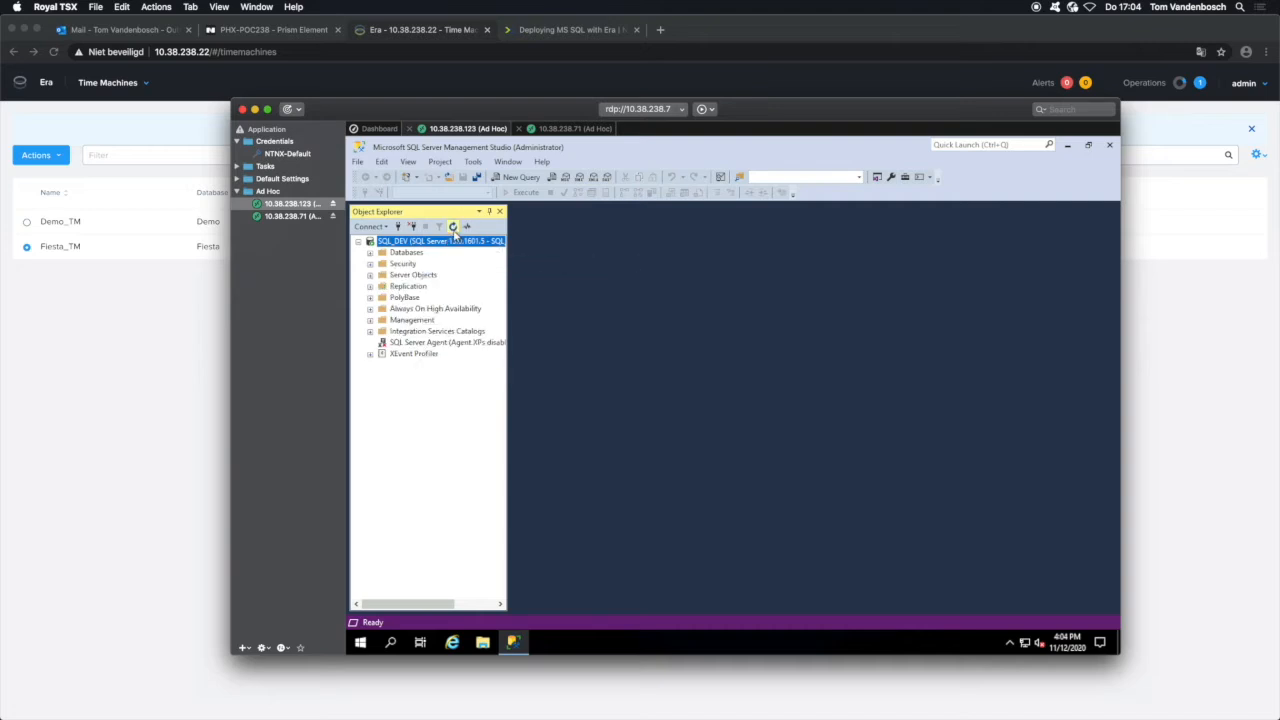
click(370, 253)
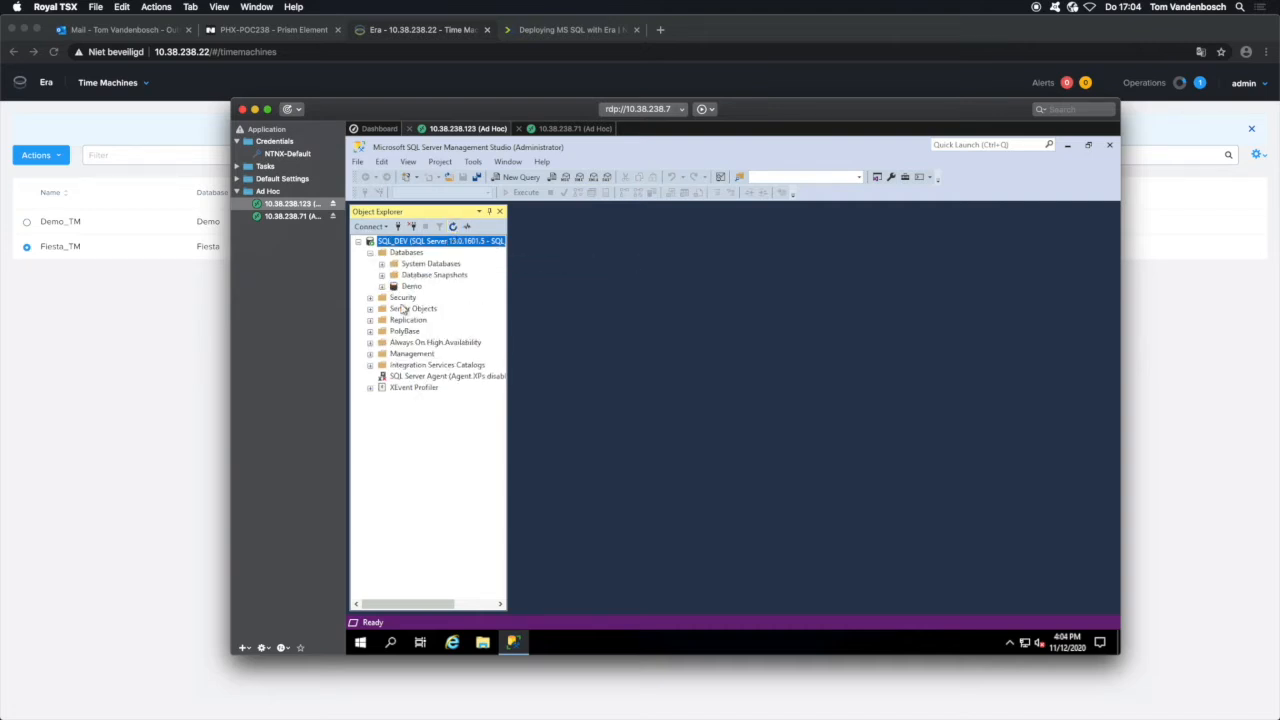
drag(388, 108, 436, 158)
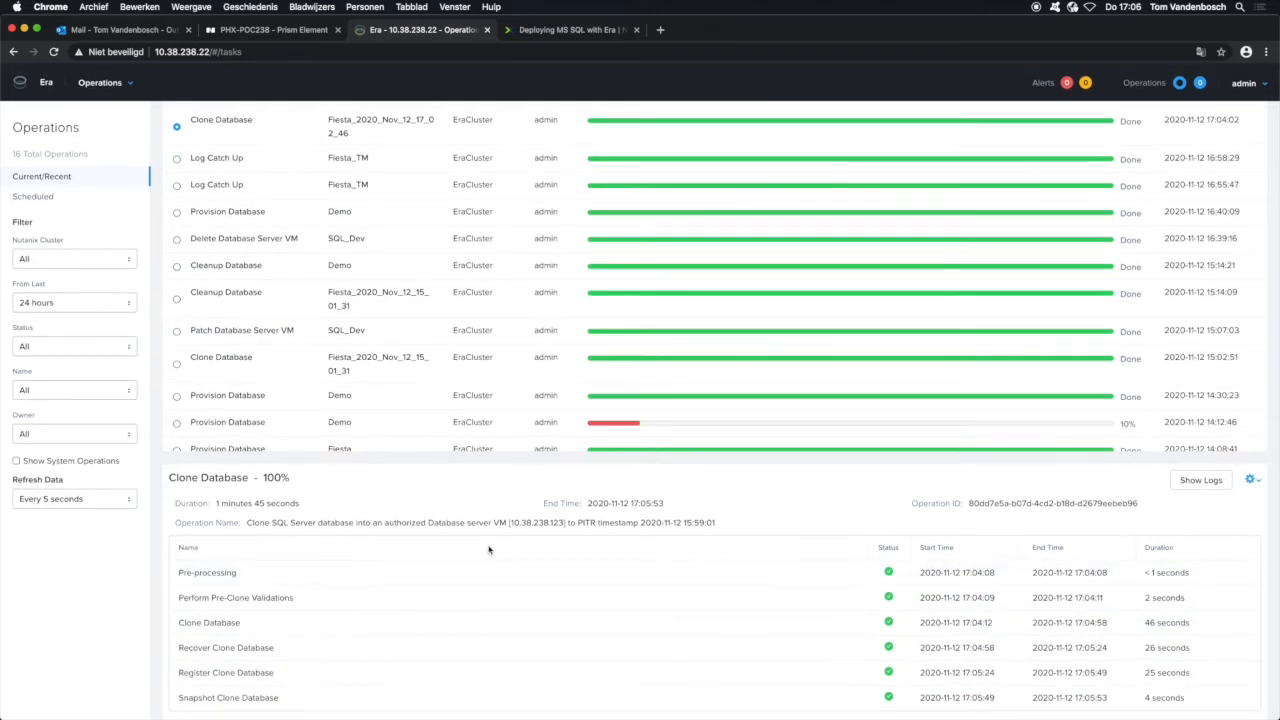
Open the details of the Fiesta_2020_Nov_12_17_02_46 clone from the list of database clones
click(131, 84)
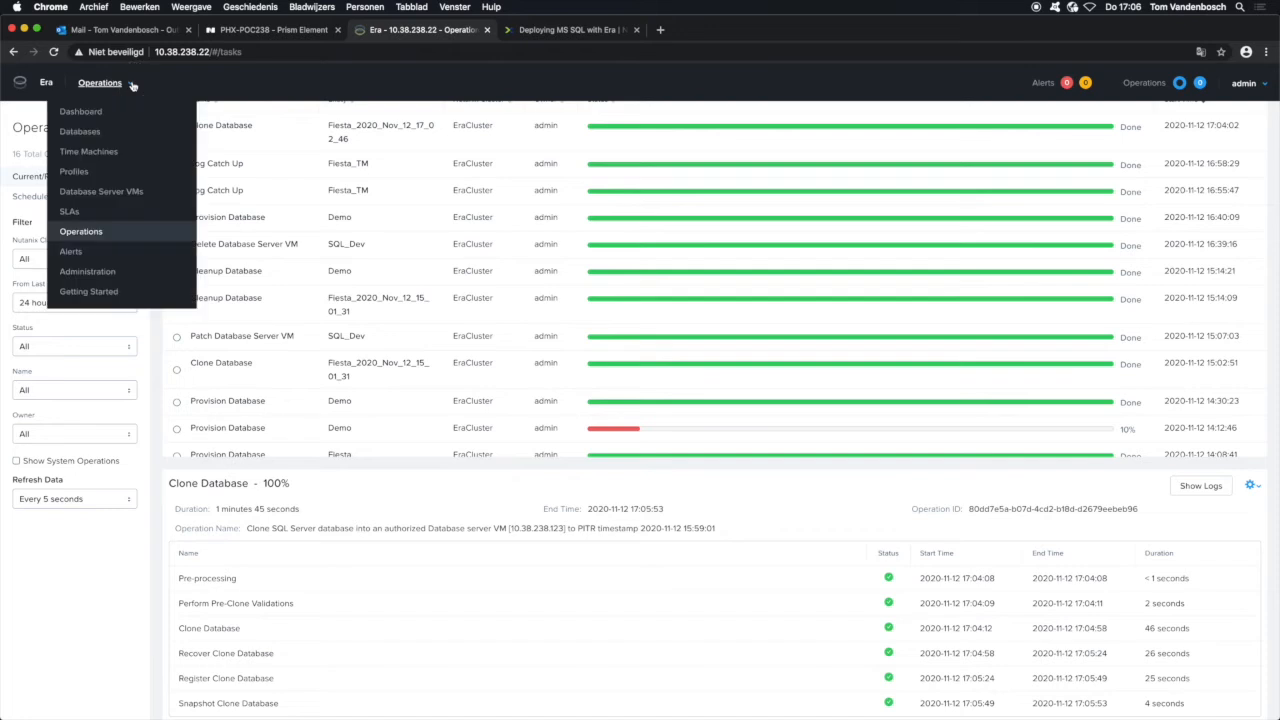
click(110, 133)
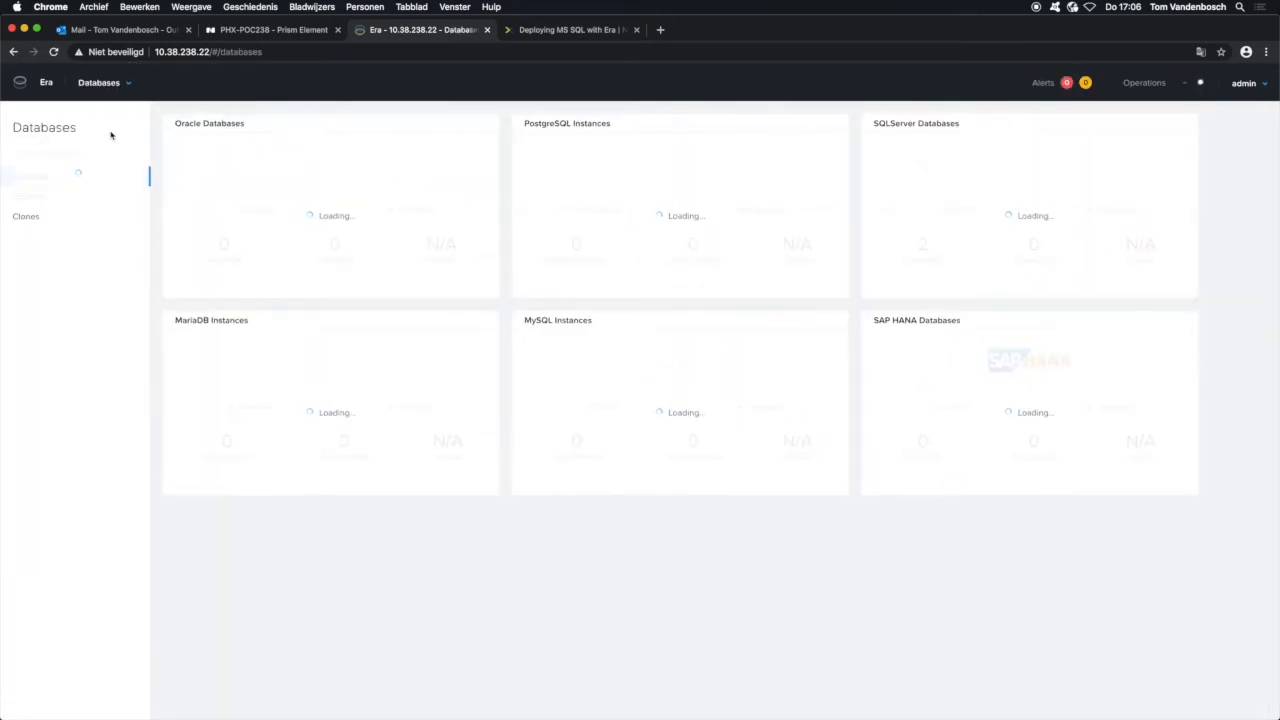
click(27, 217)
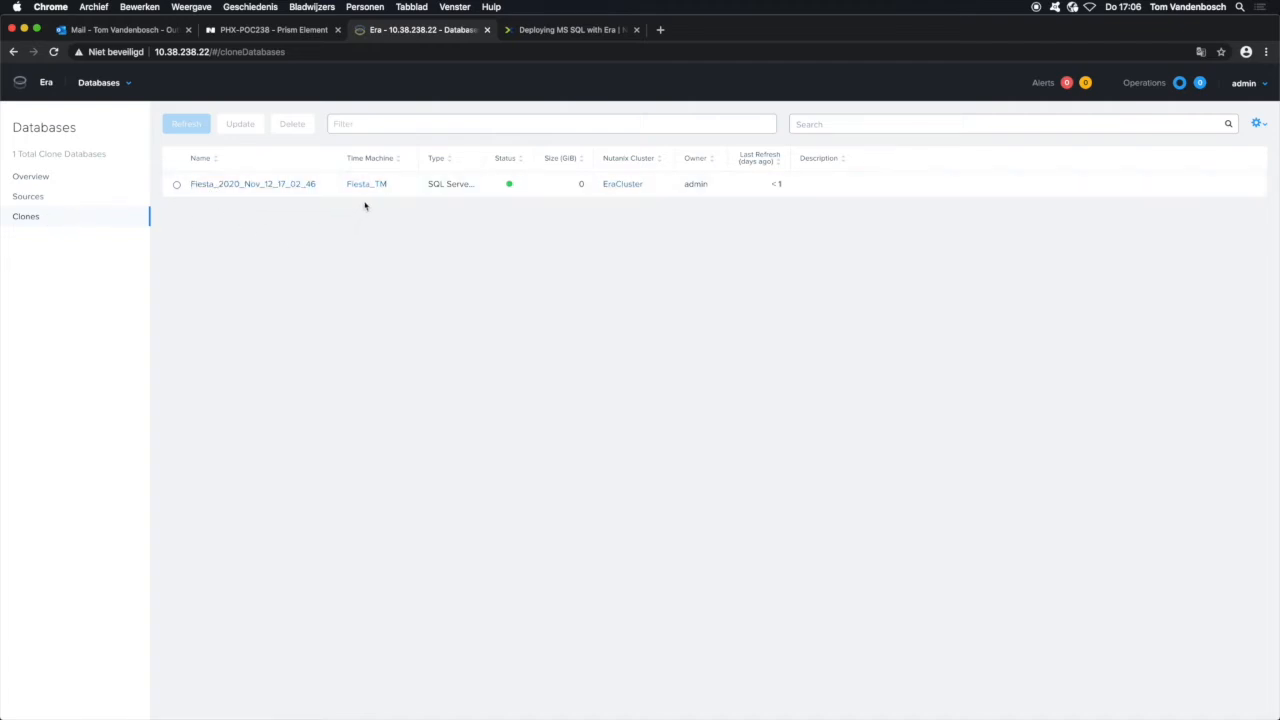
click(291, 188)
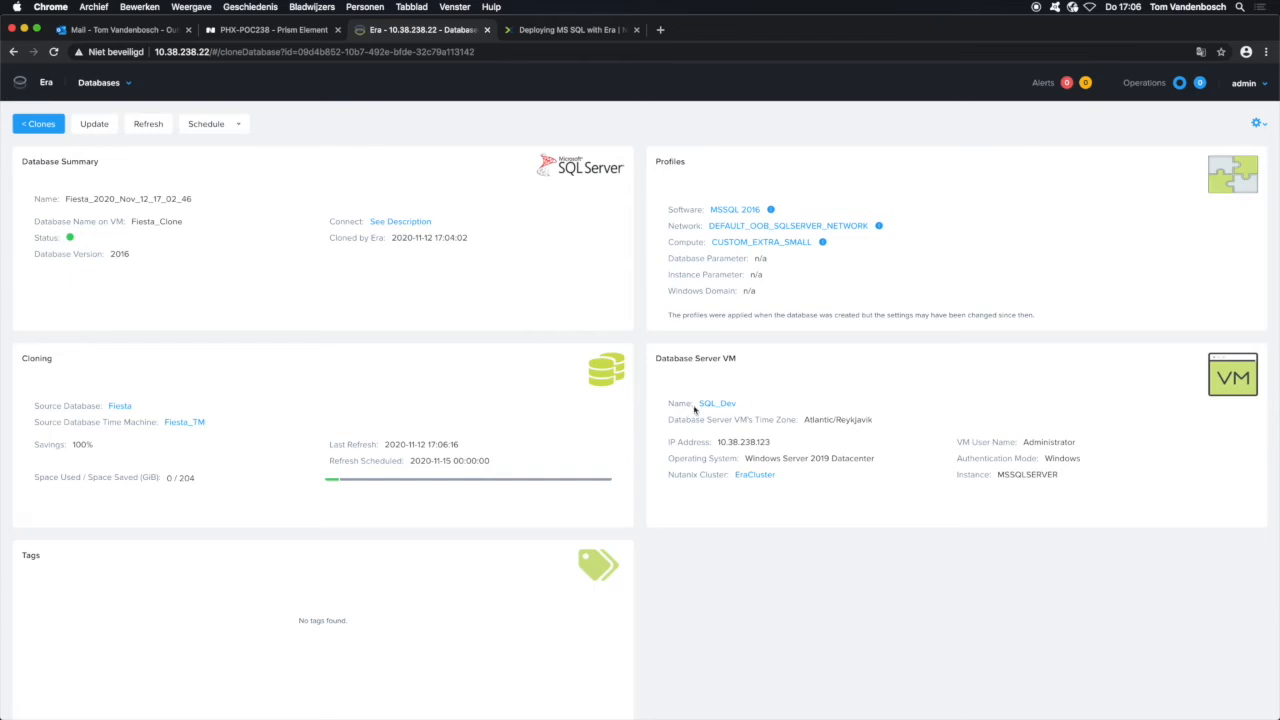
Switch to the Royal TSX remote session, refresh the SQL_DEV server and expand the tables of the Fiesta_Clone database
key(super+Tab)
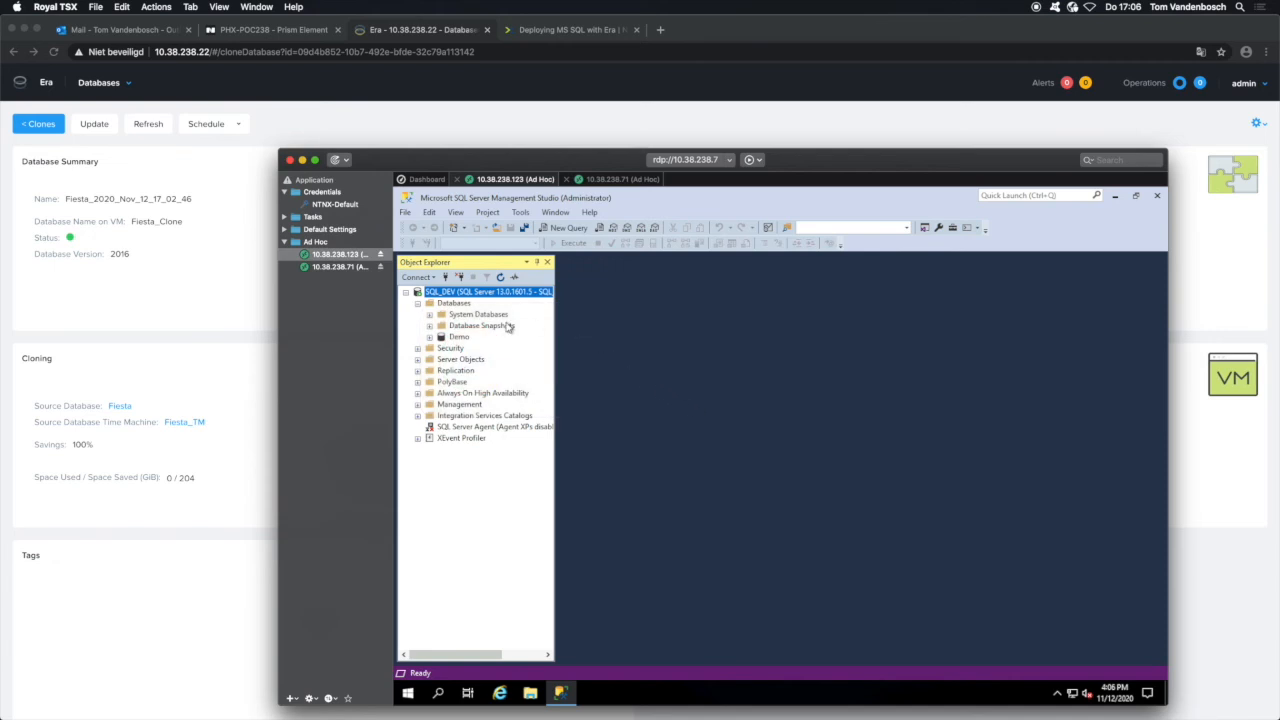
click(500, 276)
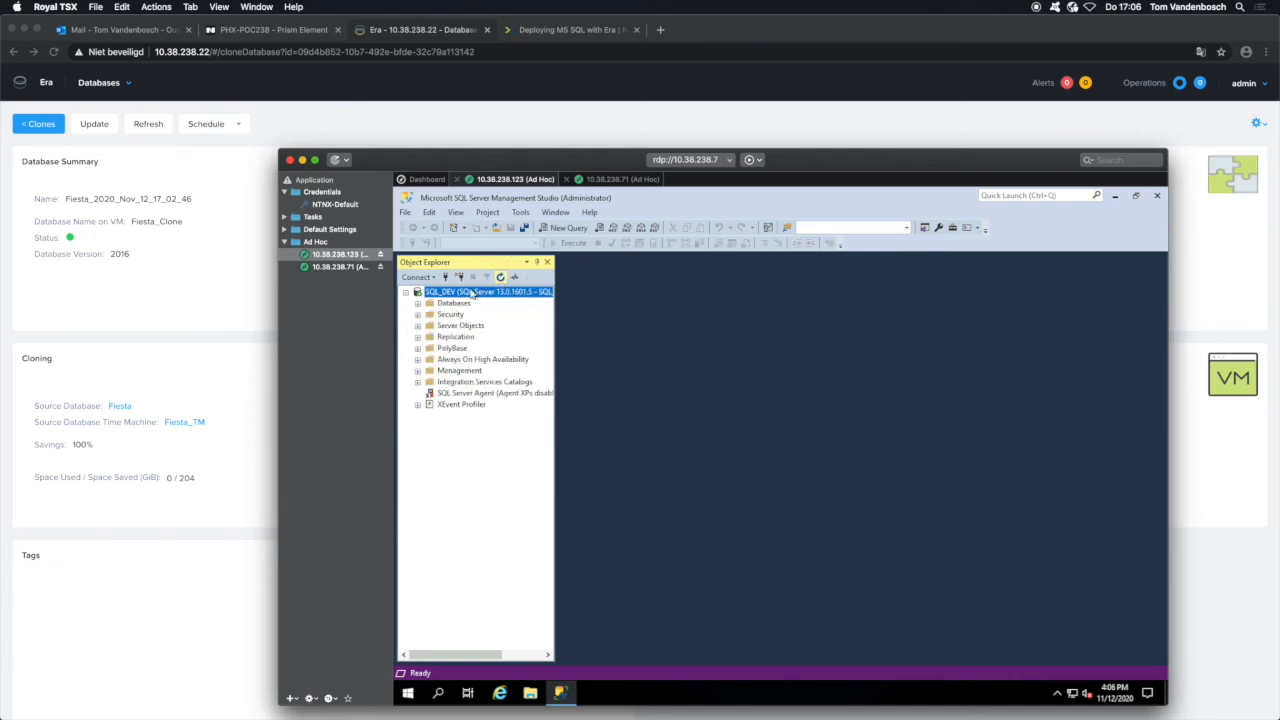
click(417, 303)
click(468, 352)
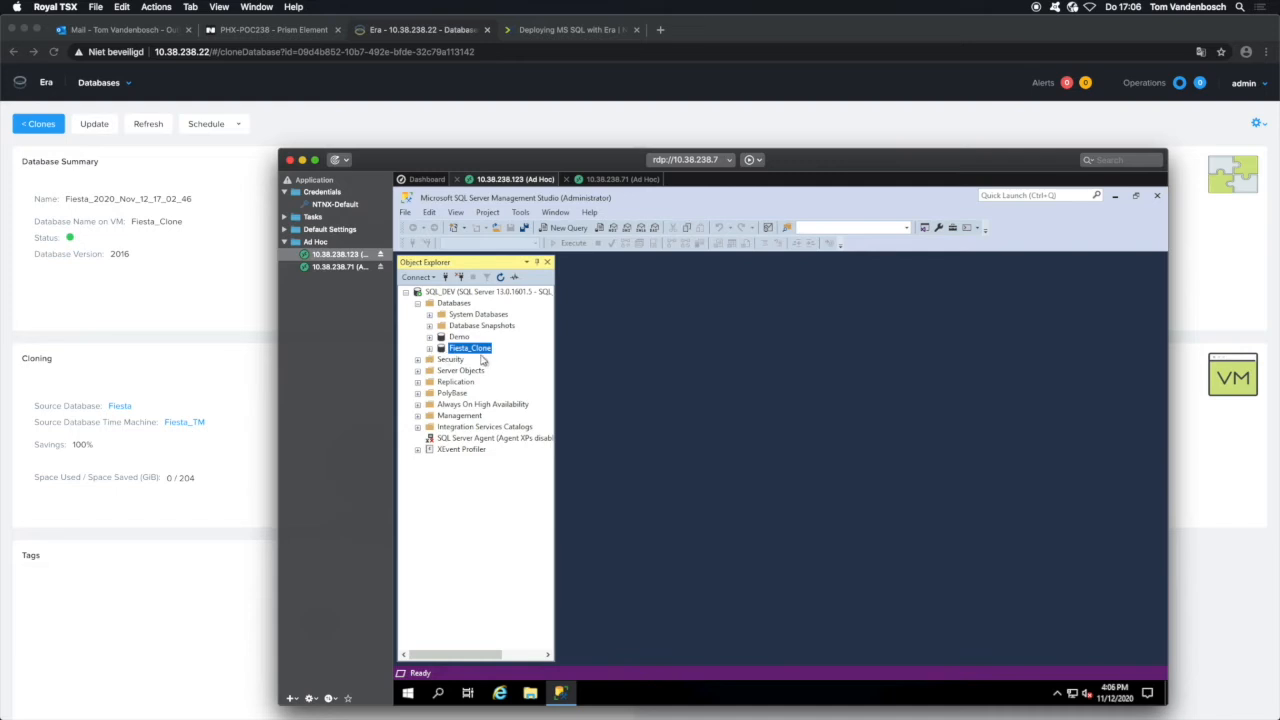
click(430, 348)
click(441, 371)
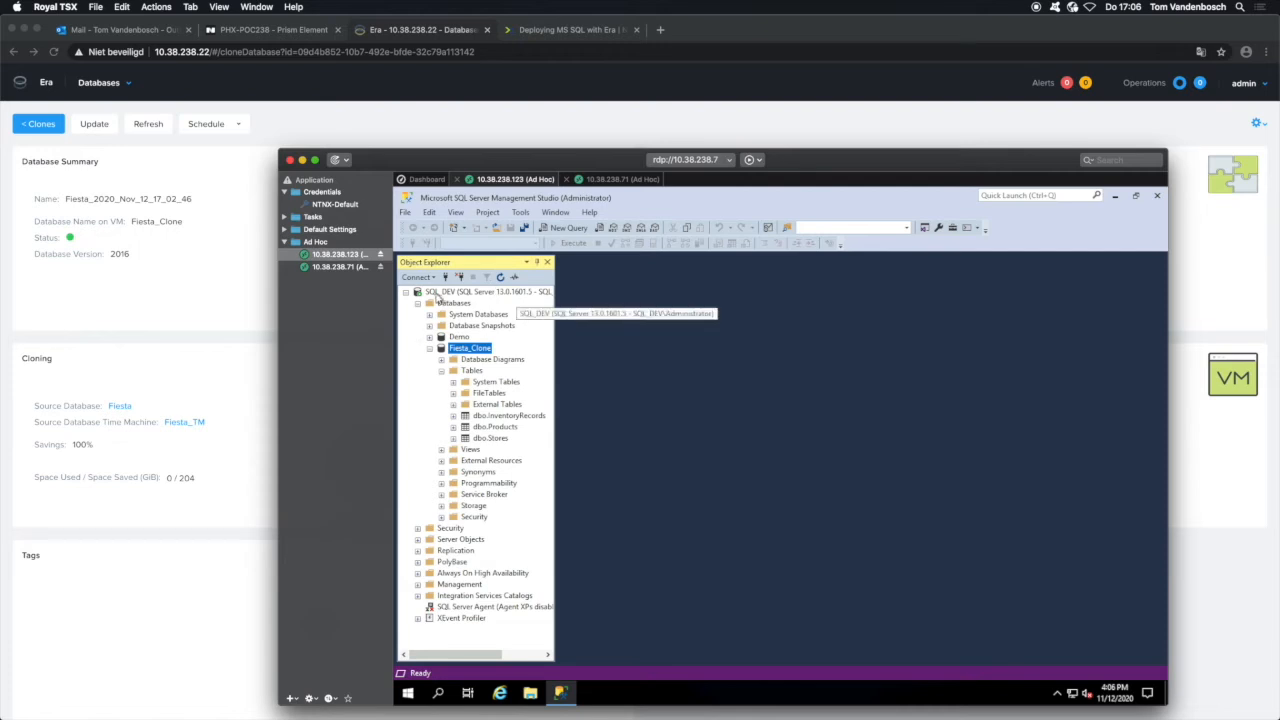
click(440, 293)
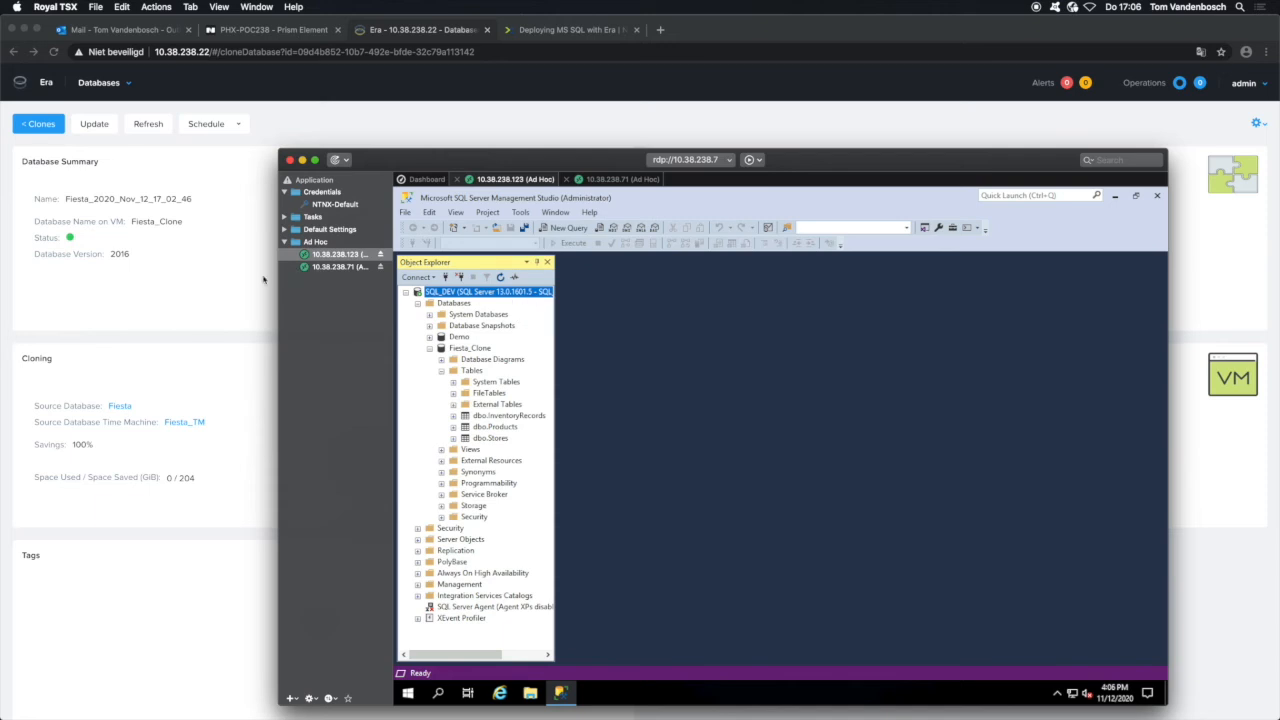
Switch back to Era in Chrome and open the versions of the MSSQL 2016 software profile
click(219, 296)
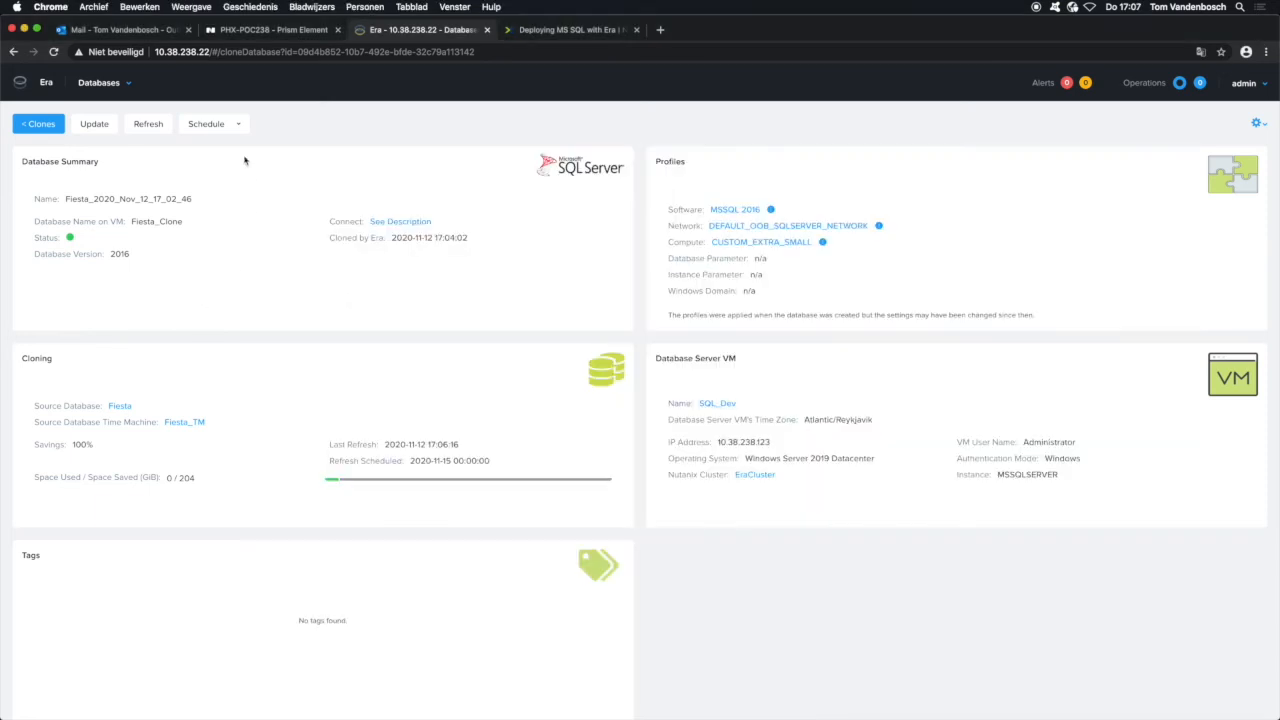
click(121, 84)
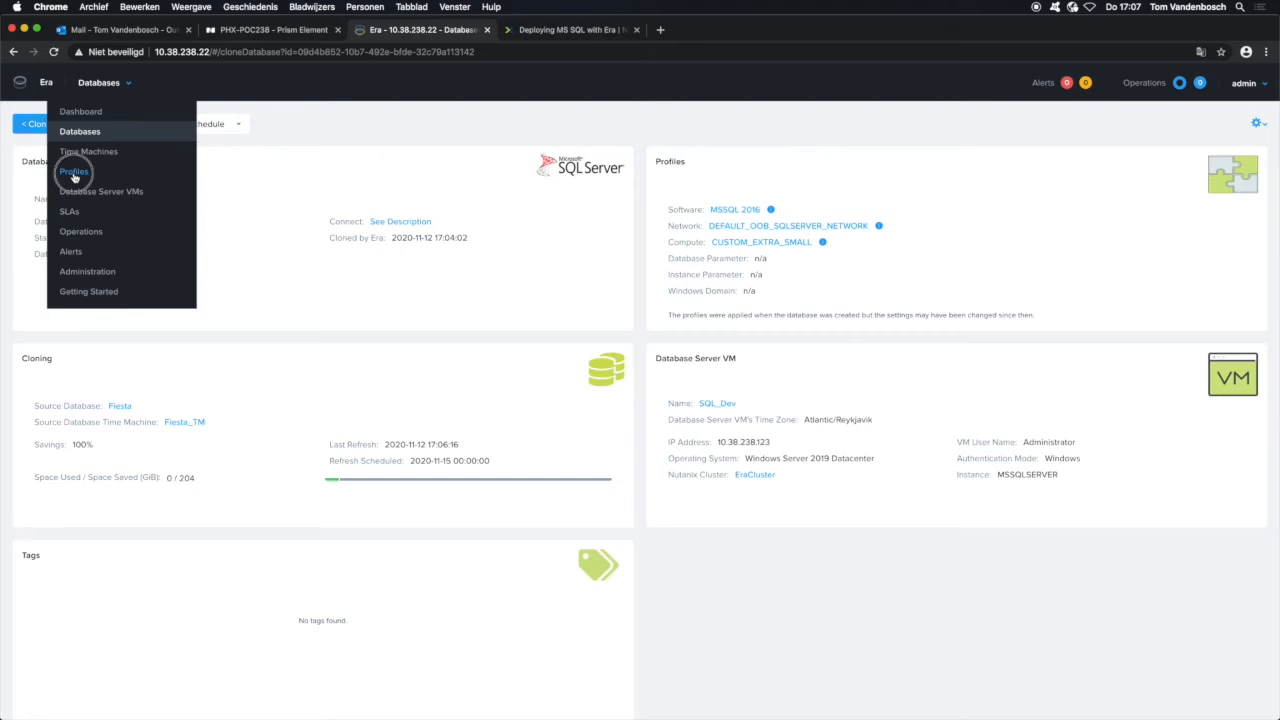
click(74, 173)
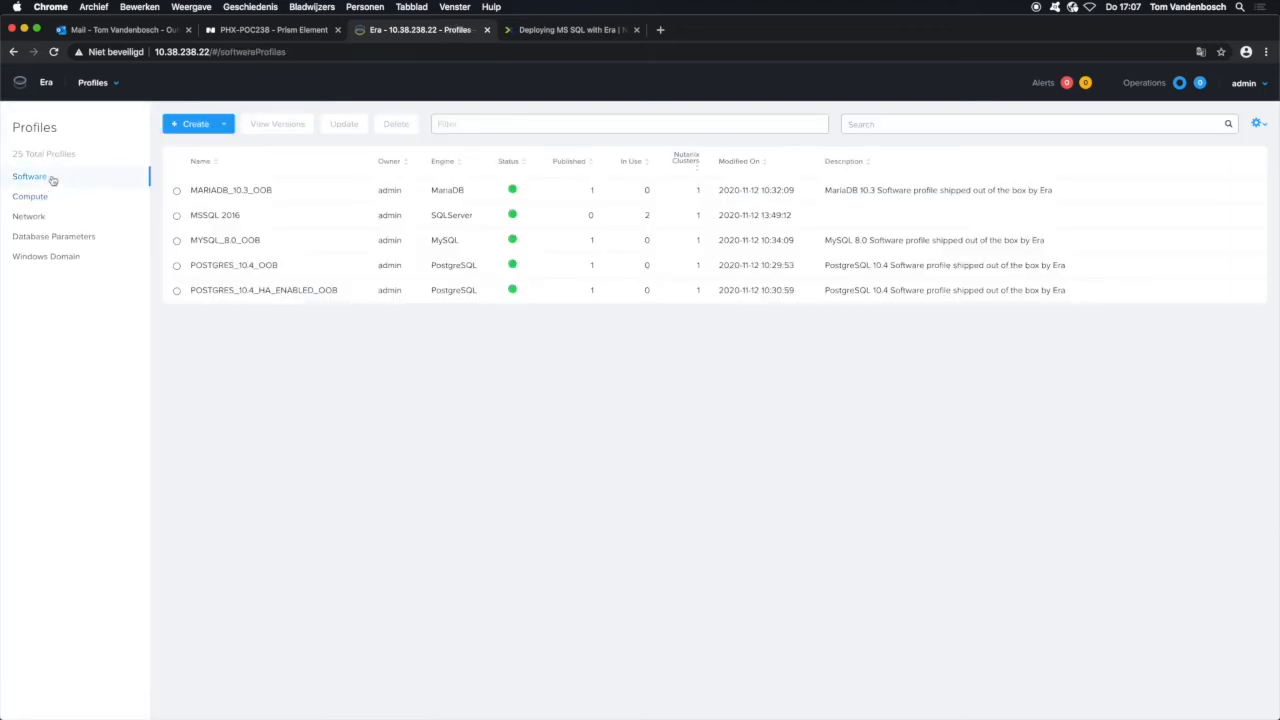
click(225, 217)
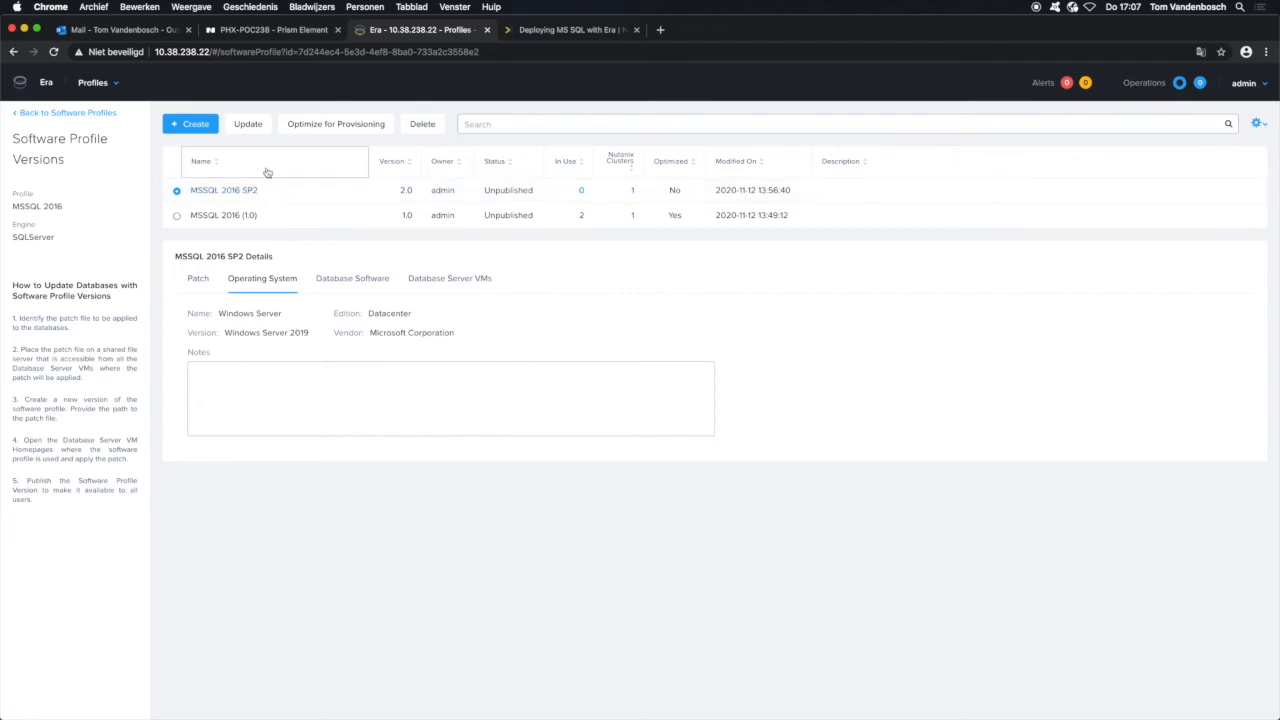
Examine the file share options for creating a new software profile version, then cancel without creating one
click(195, 125)
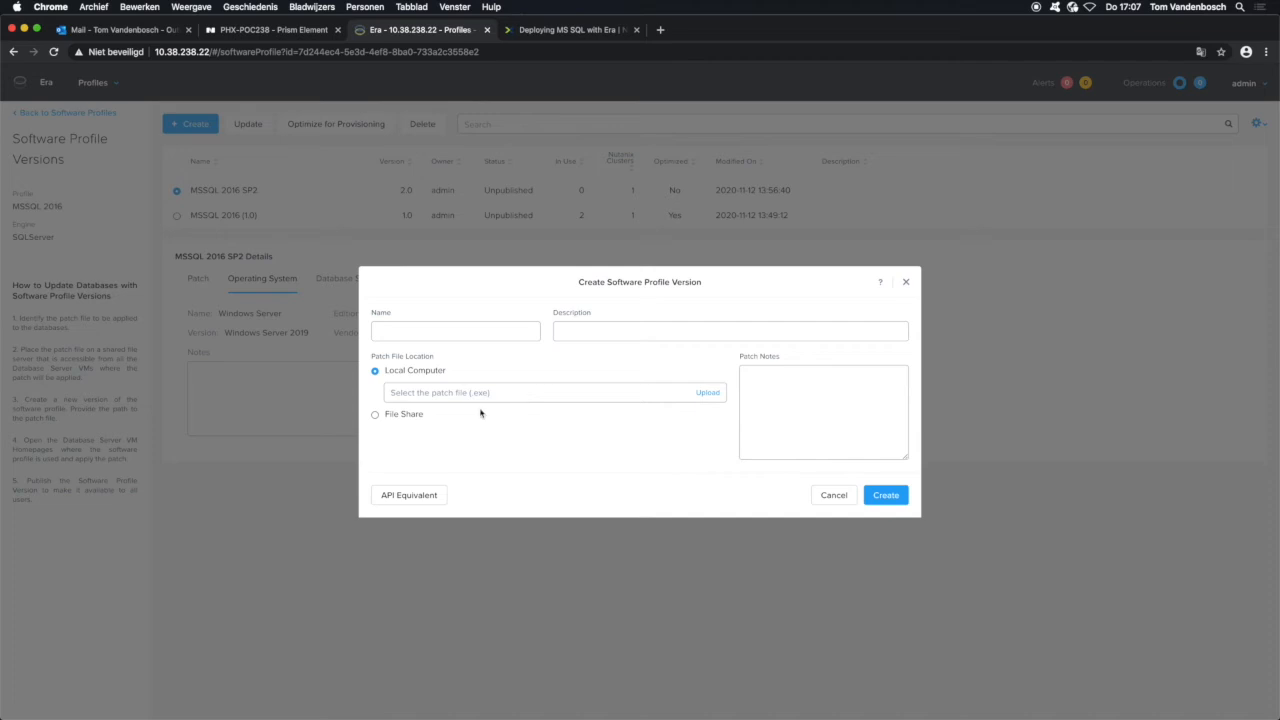
click(420, 417)
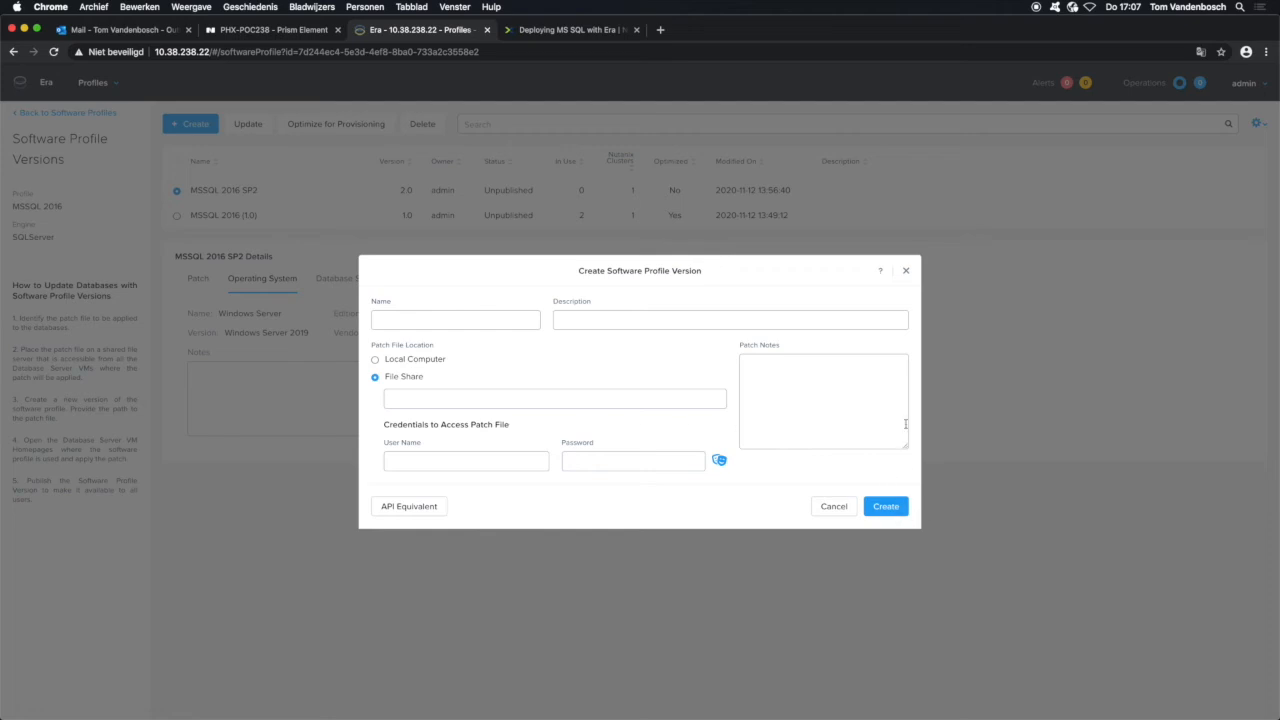
click(833, 508)
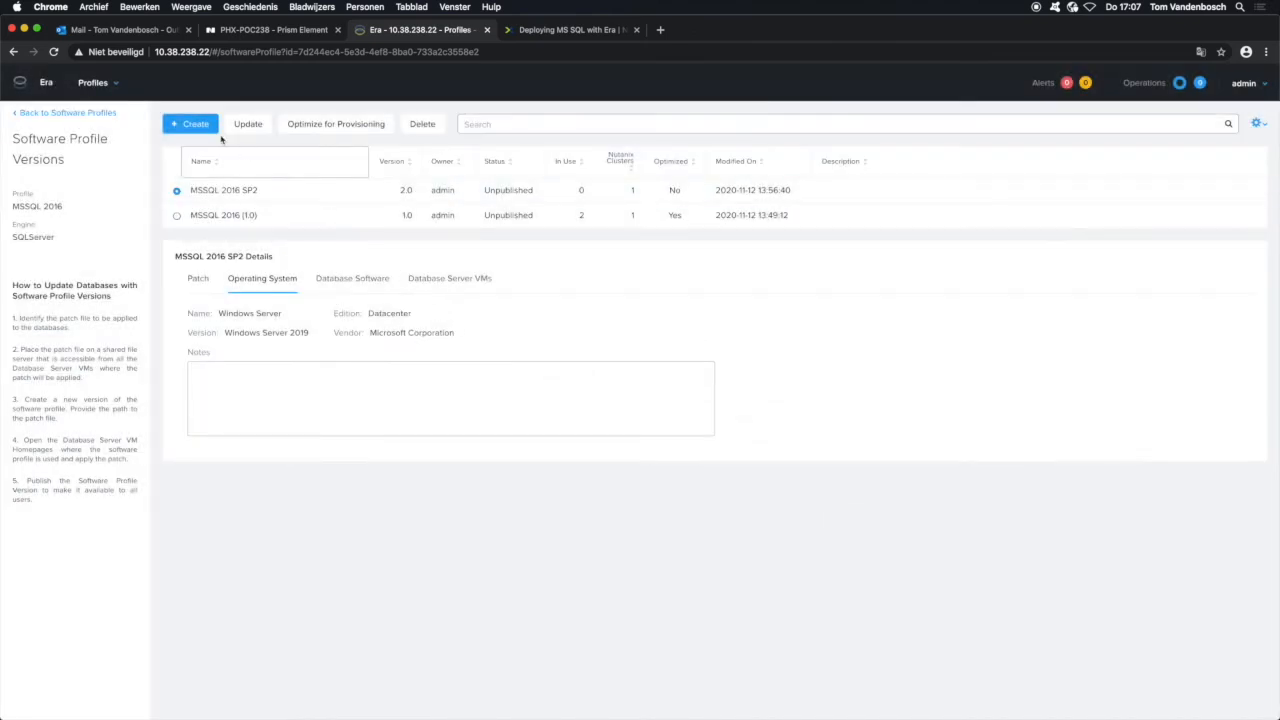
Open the SQL_Dev VM from the list of database server VMs and check its current software profile version
click(114, 85)
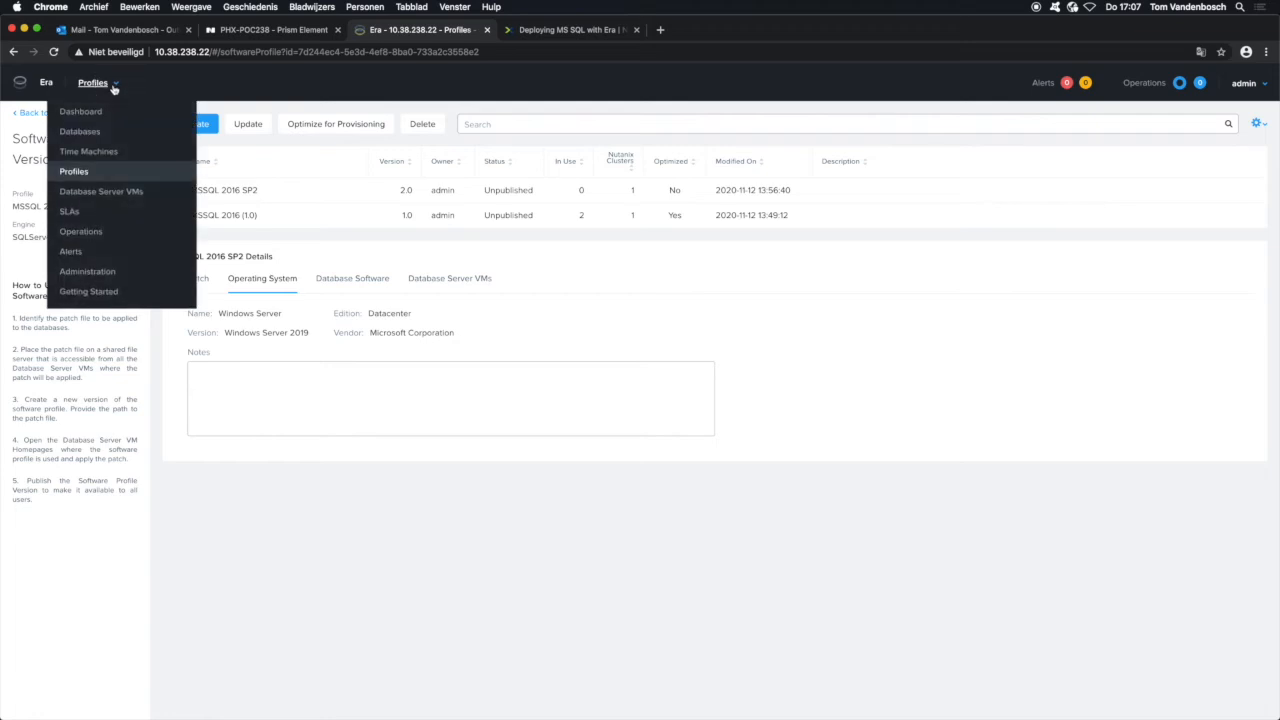
click(121, 196)
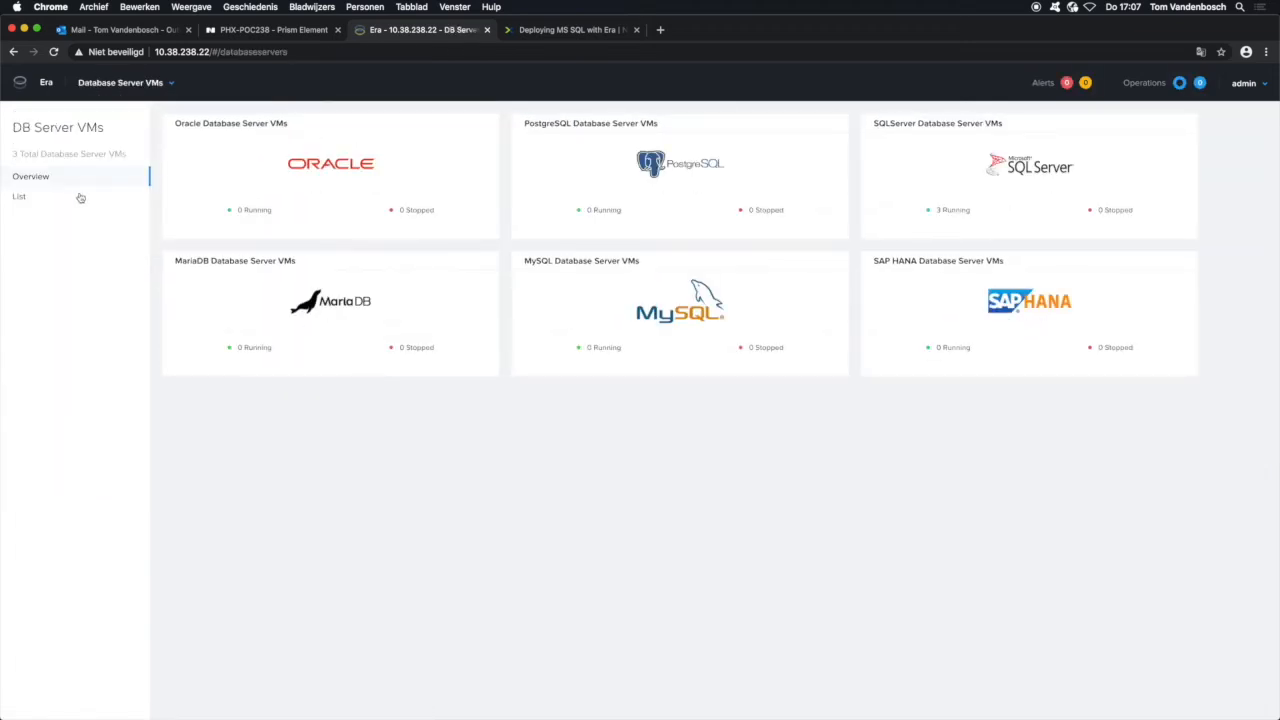
click(56, 198)
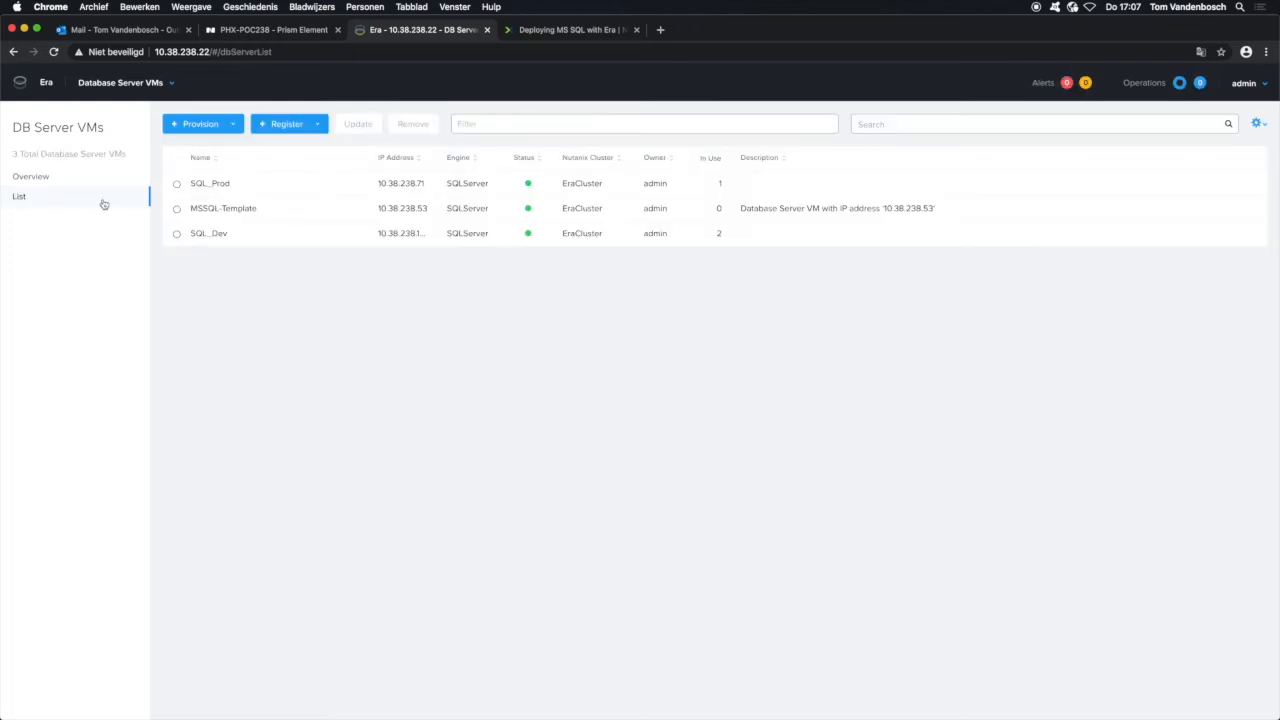
click(212, 238)
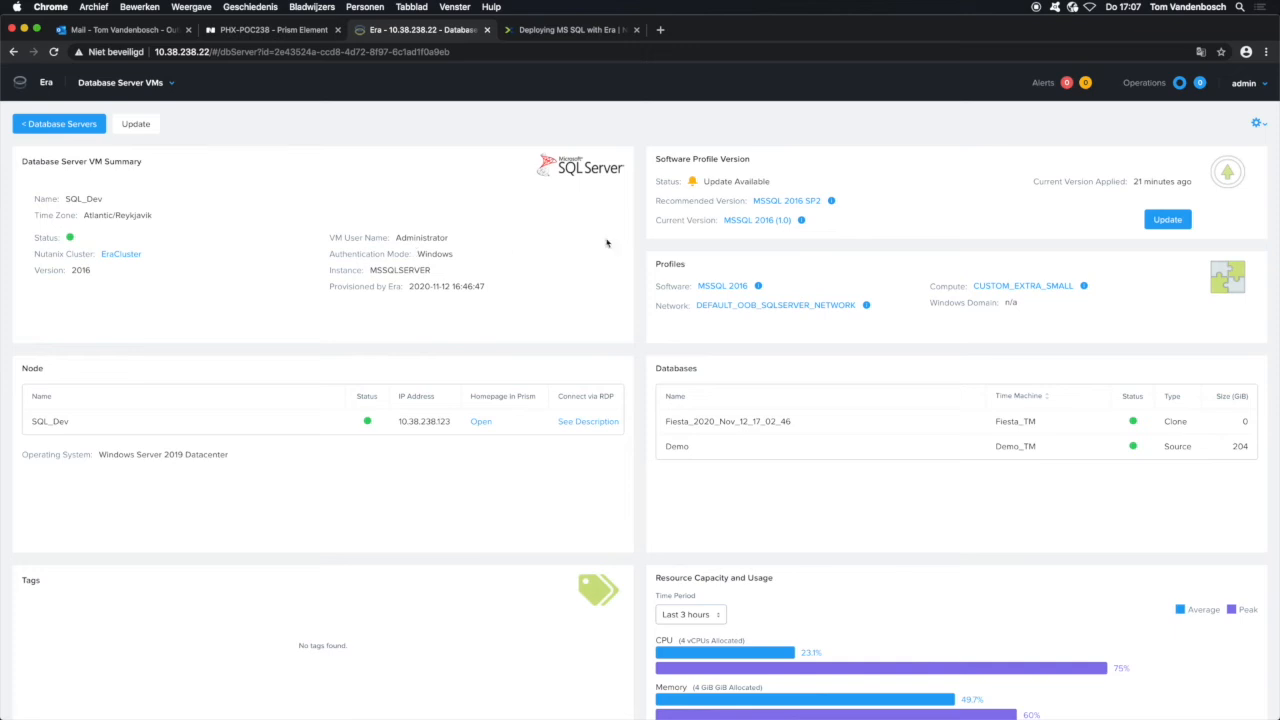
drag(816, 229, 727, 228)
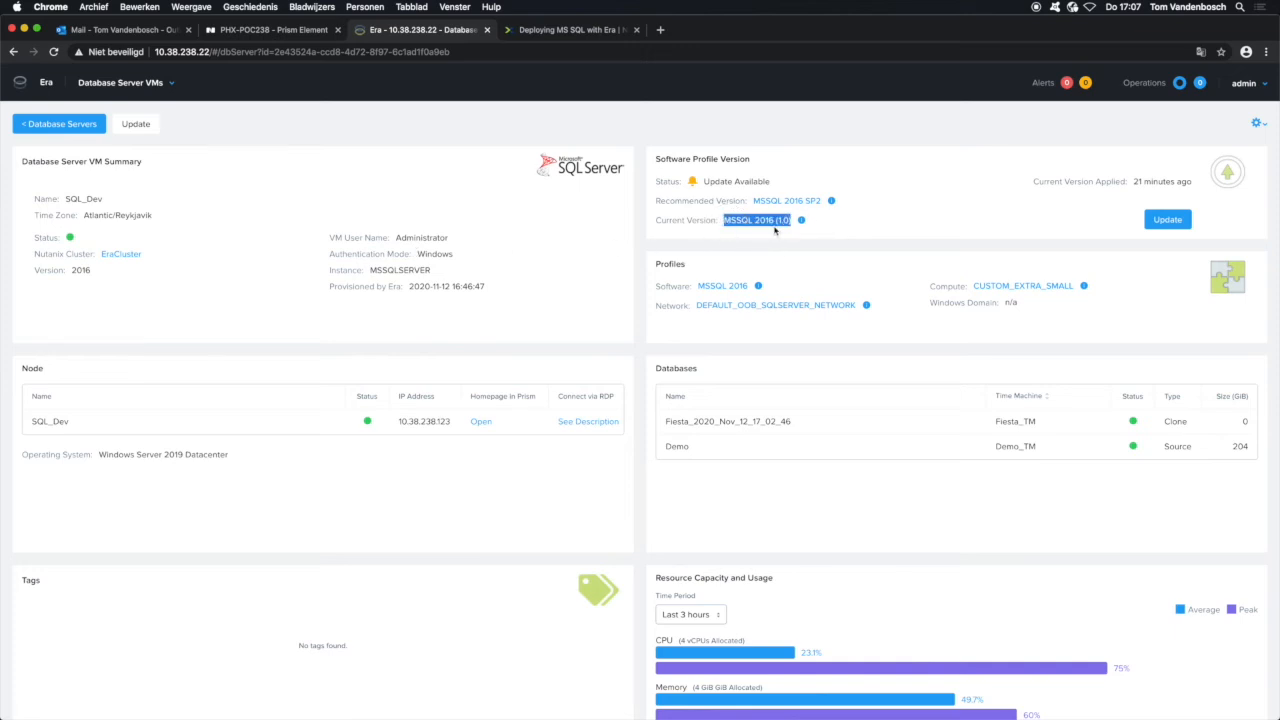
Update SQL_Dev to MSSQL 2016 SP2 immediately, confirming with the VM name SQL_Dev, and view the patch operation's progress
click(1172, 222)
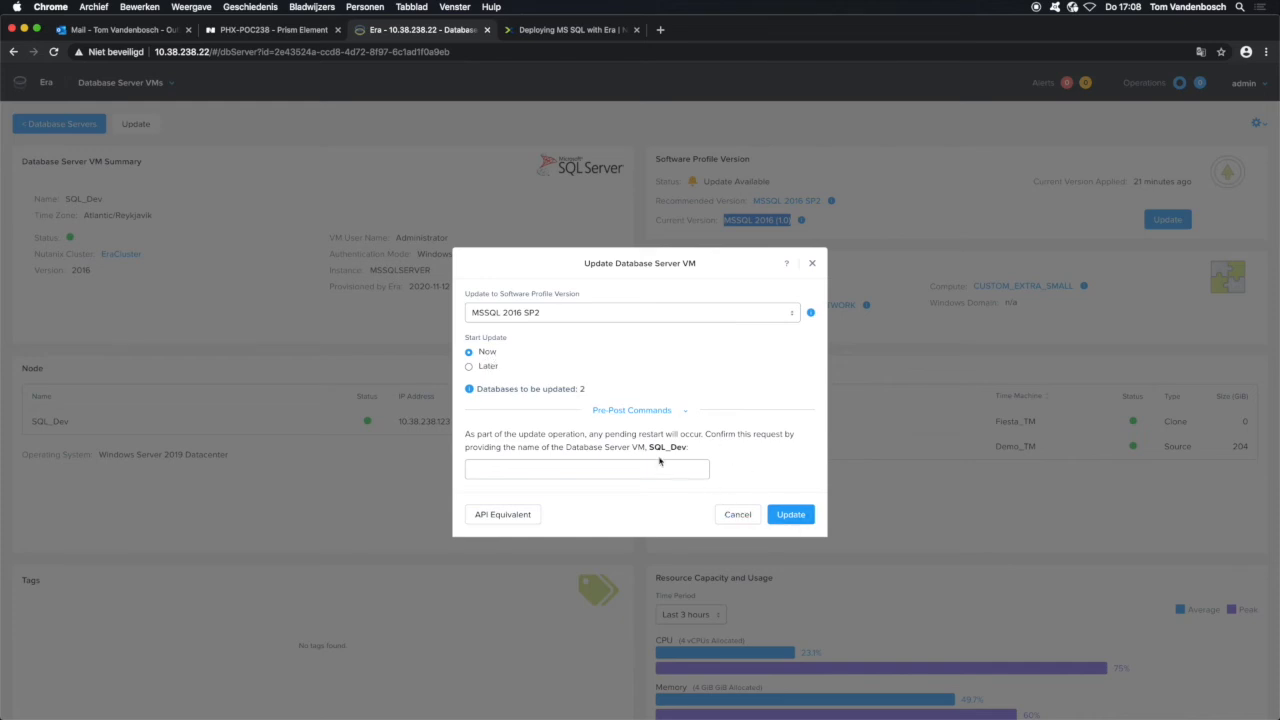
click(619, 469)
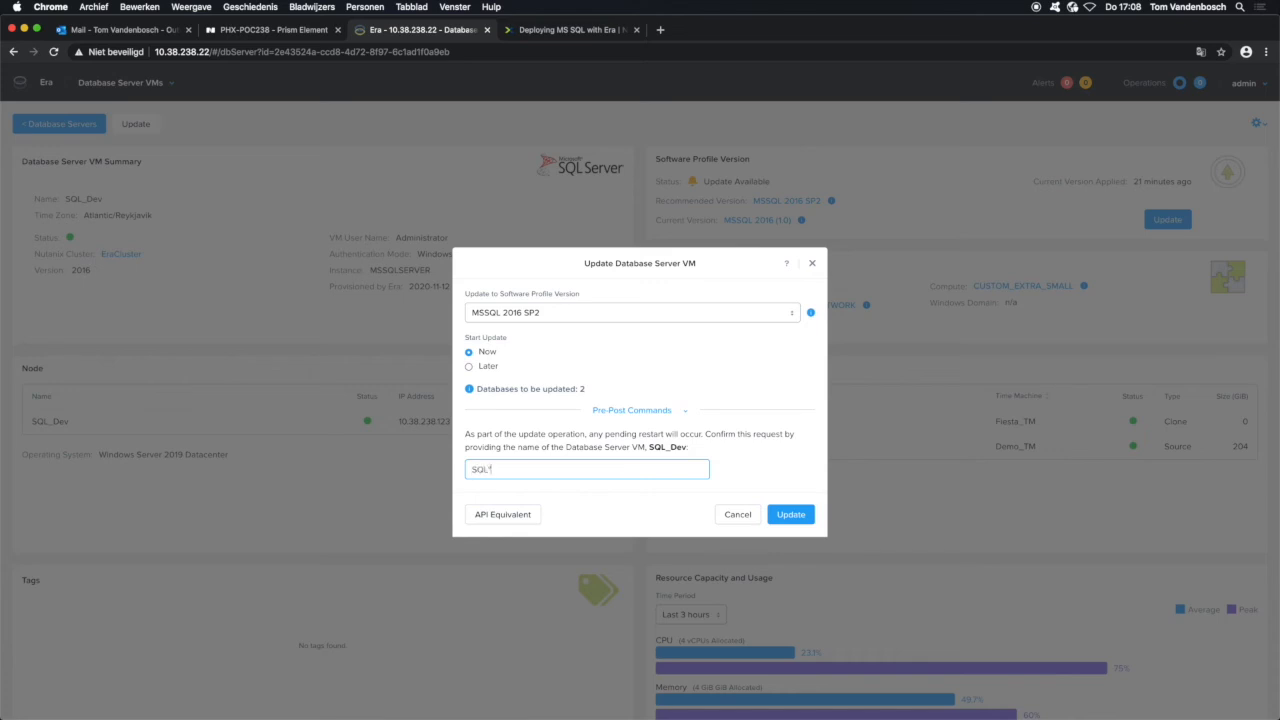
text(SQL_Dev)
click(790, 514)
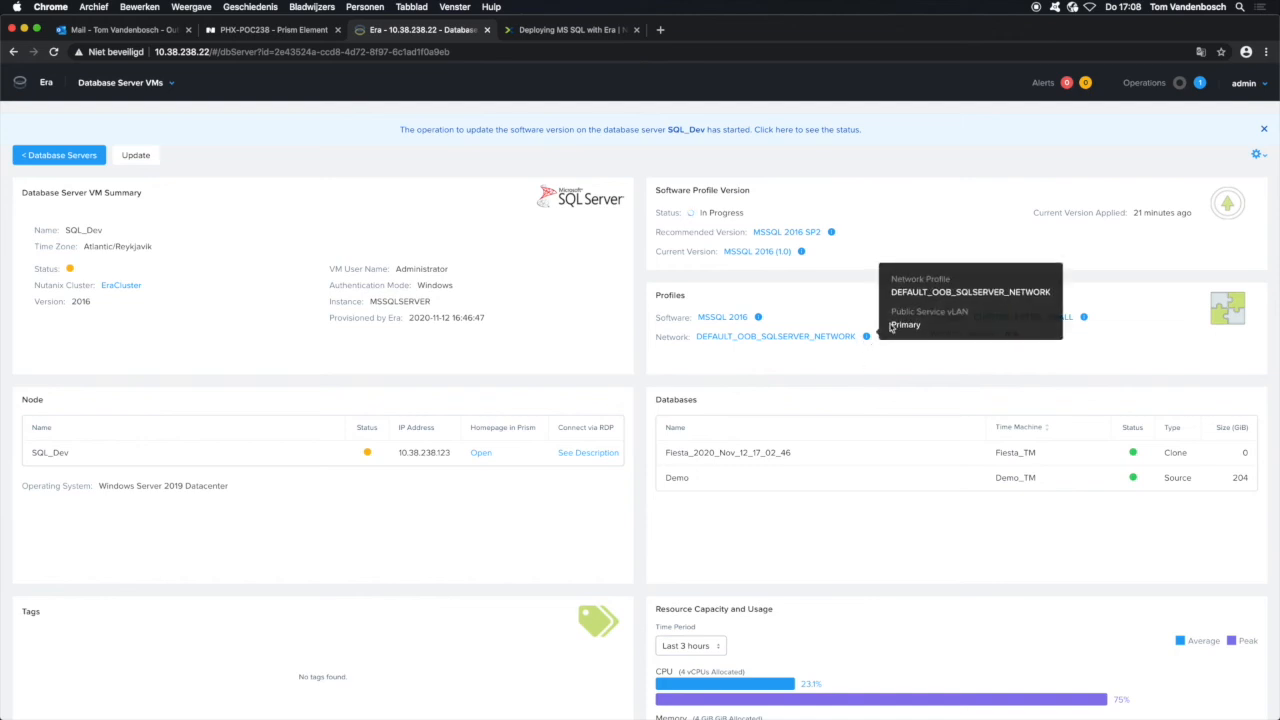
click(1180, 84)
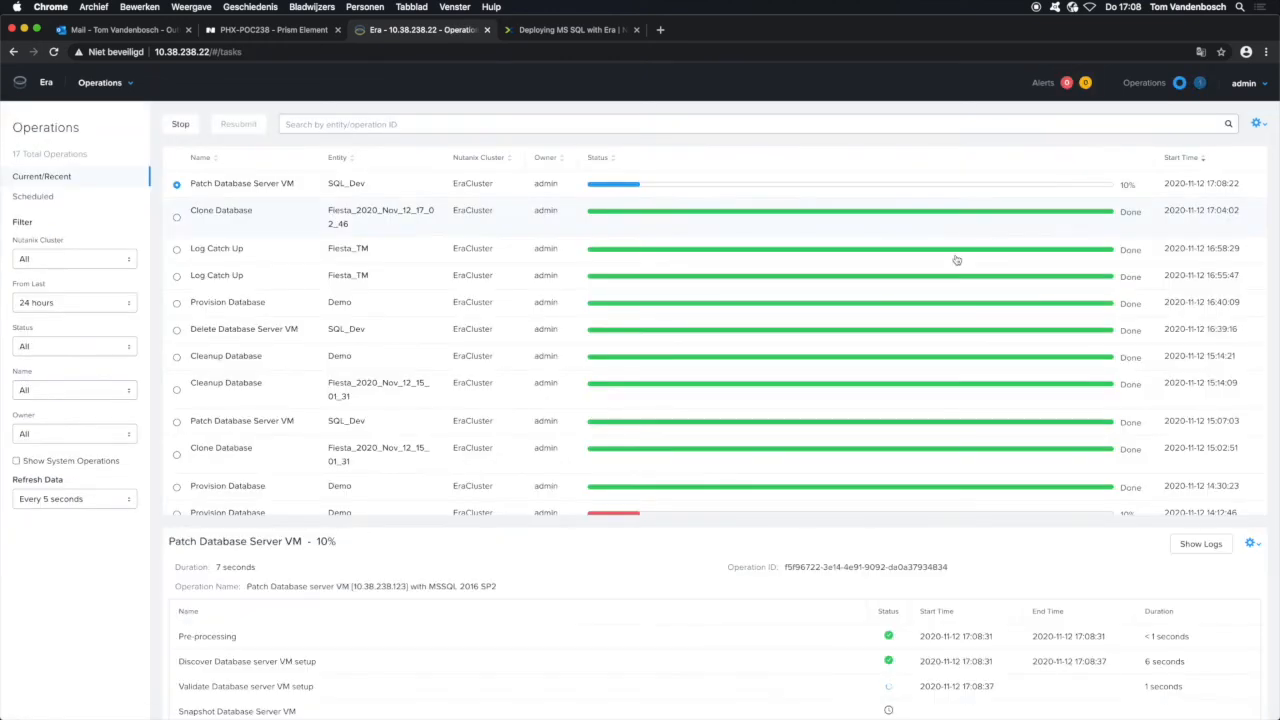
scroll(710, 640, down, 1)
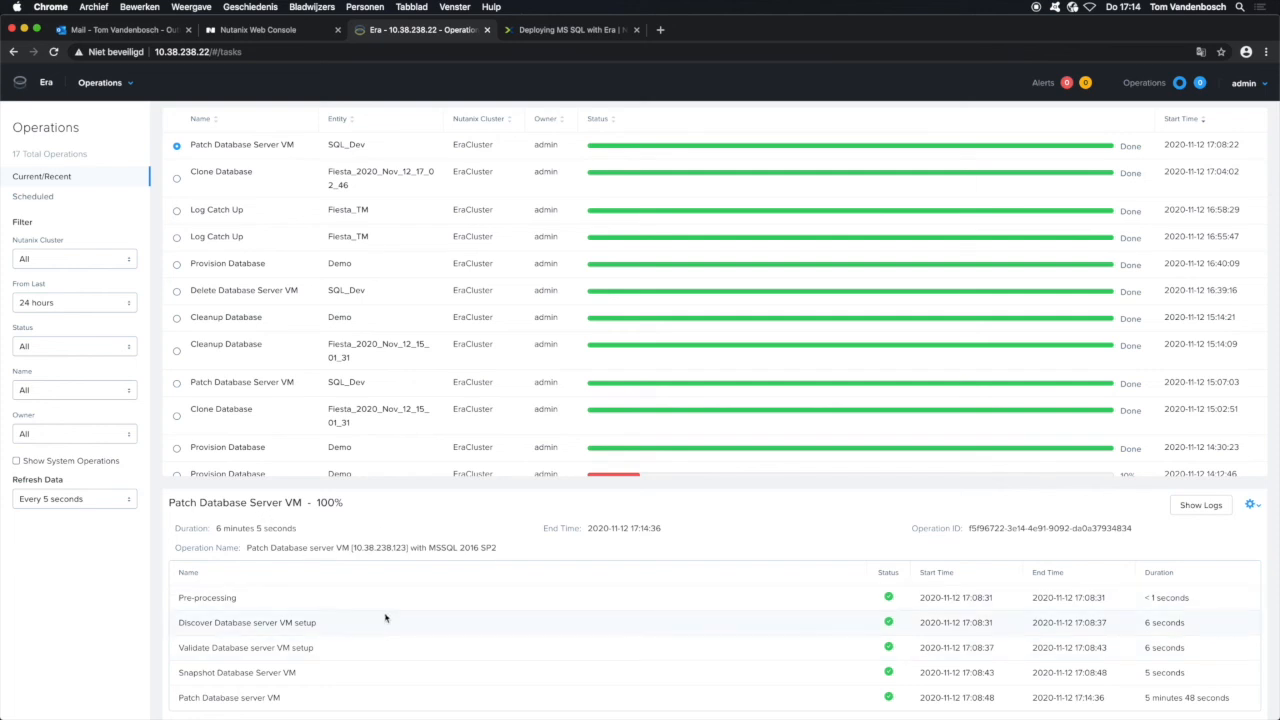
Reopen the SQL_Dev details from the database server VM list to check its software profile version after patching
click(114, 82)
click(138, 194)
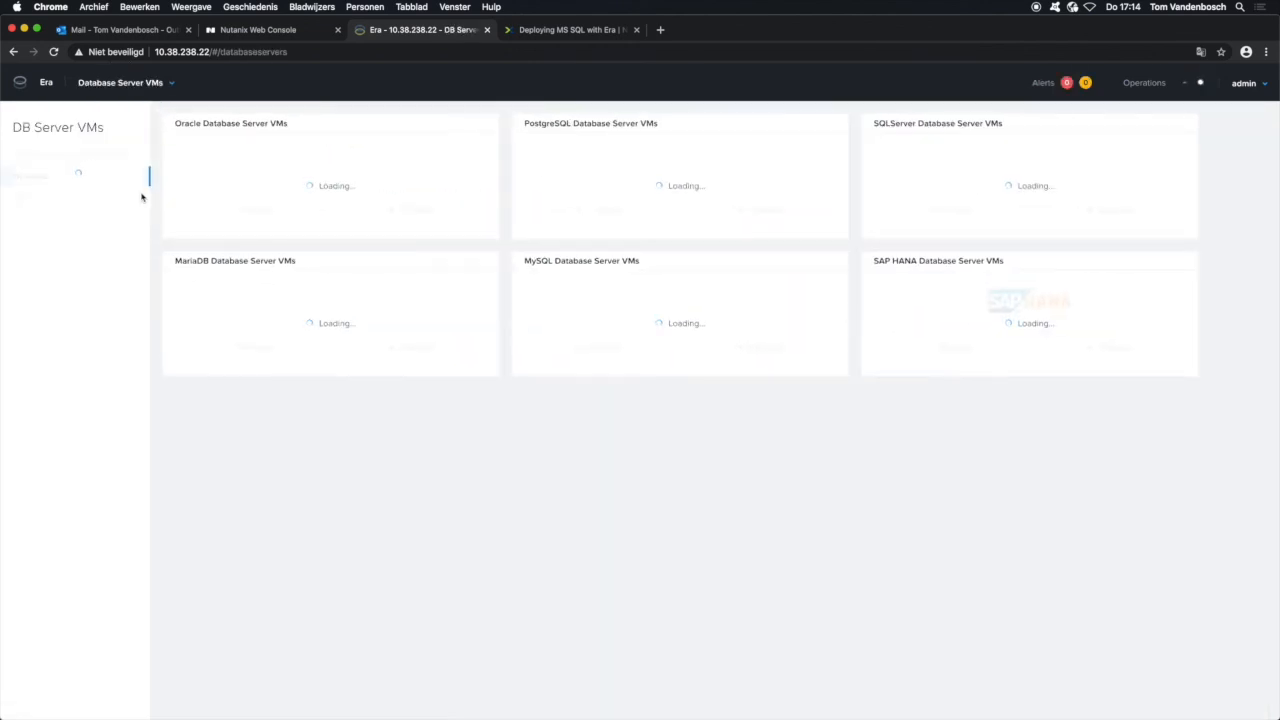
click(72, 196)
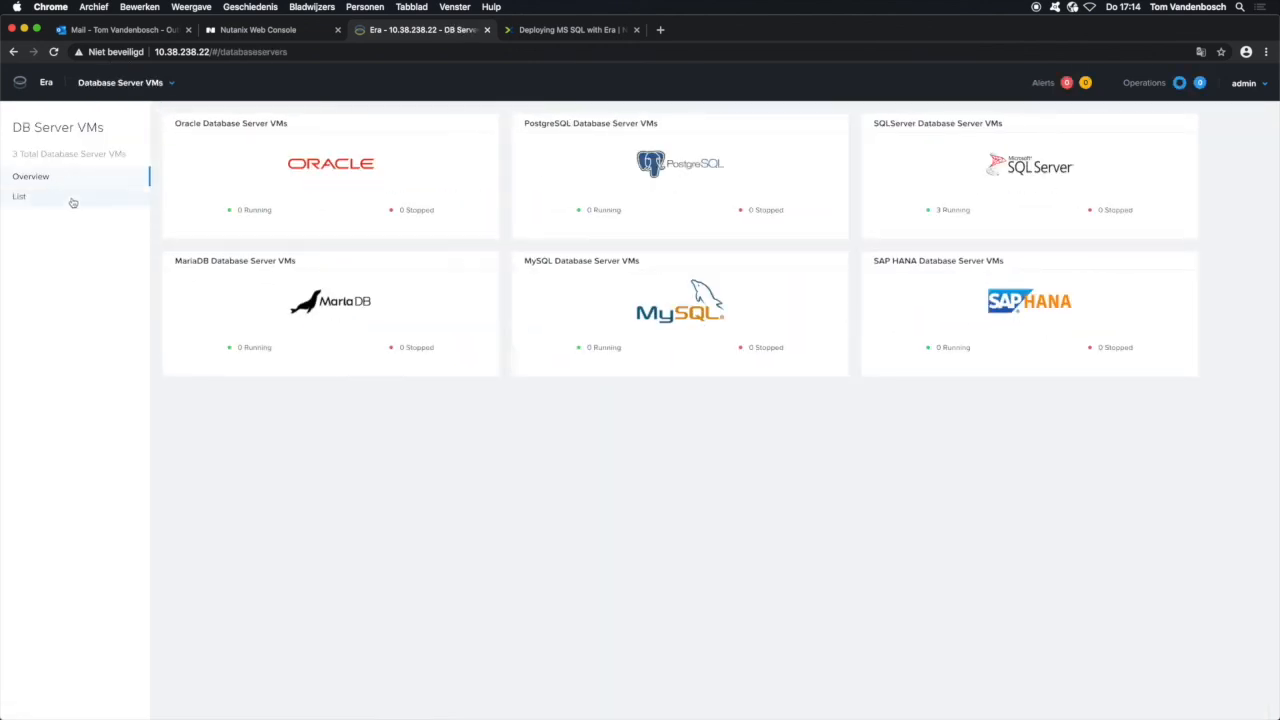
click(204, 236)
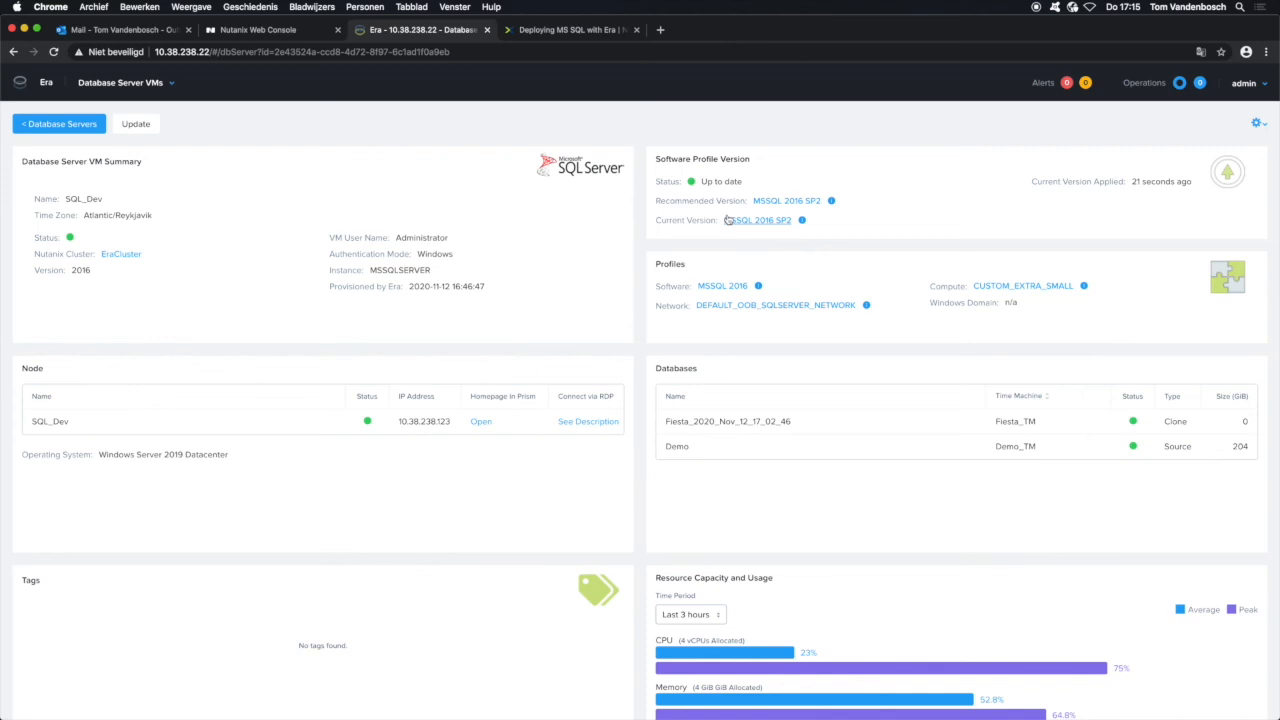
Switch to Royal TSX and open an ad hoc Remote Desktop connection to 10.38.238.123 with the NTNX-Default credentials
key(super+Tab)
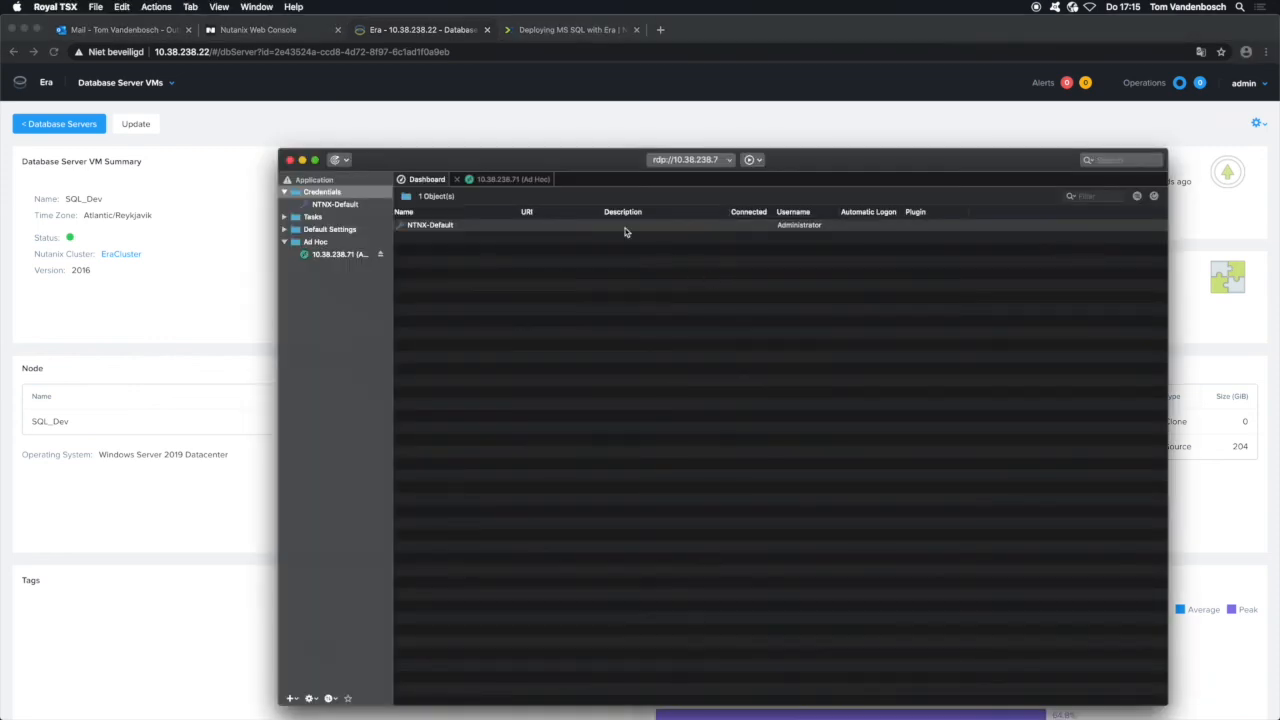
click(757, 160)
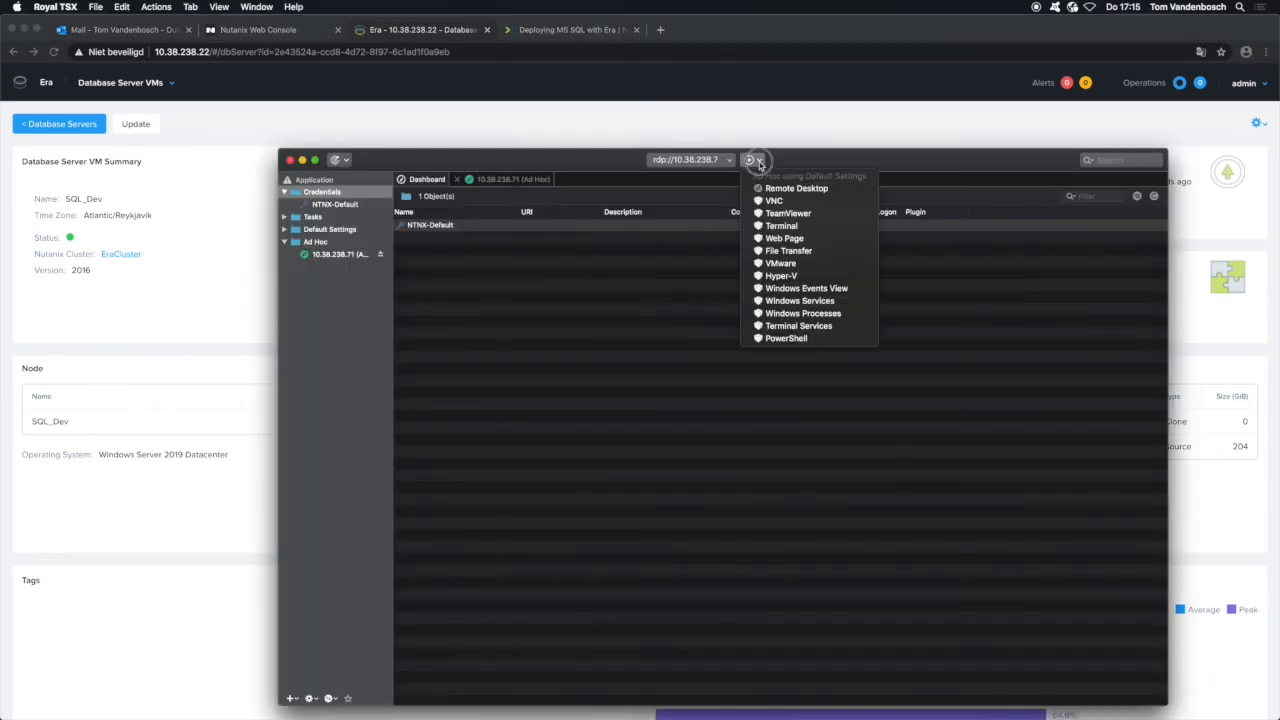
click(735, 162)
click(731, 160)
click(727, 191)
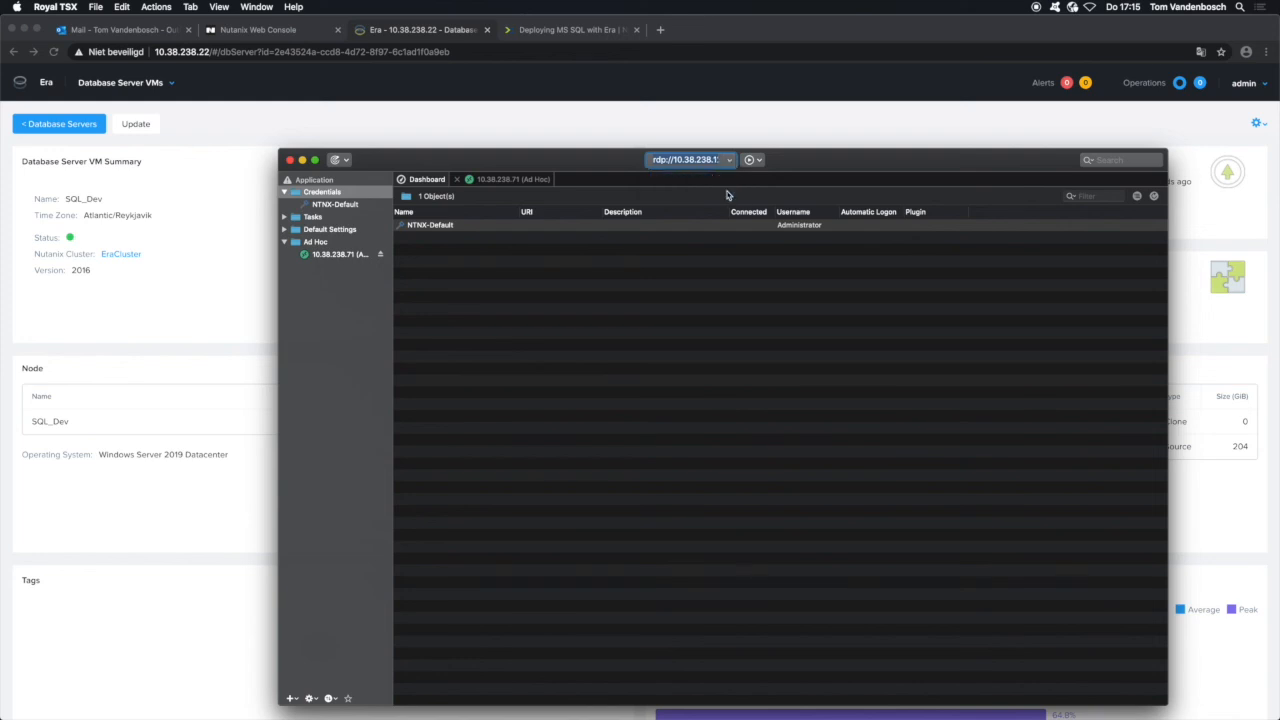
click(752, 167)
click(762, 189)
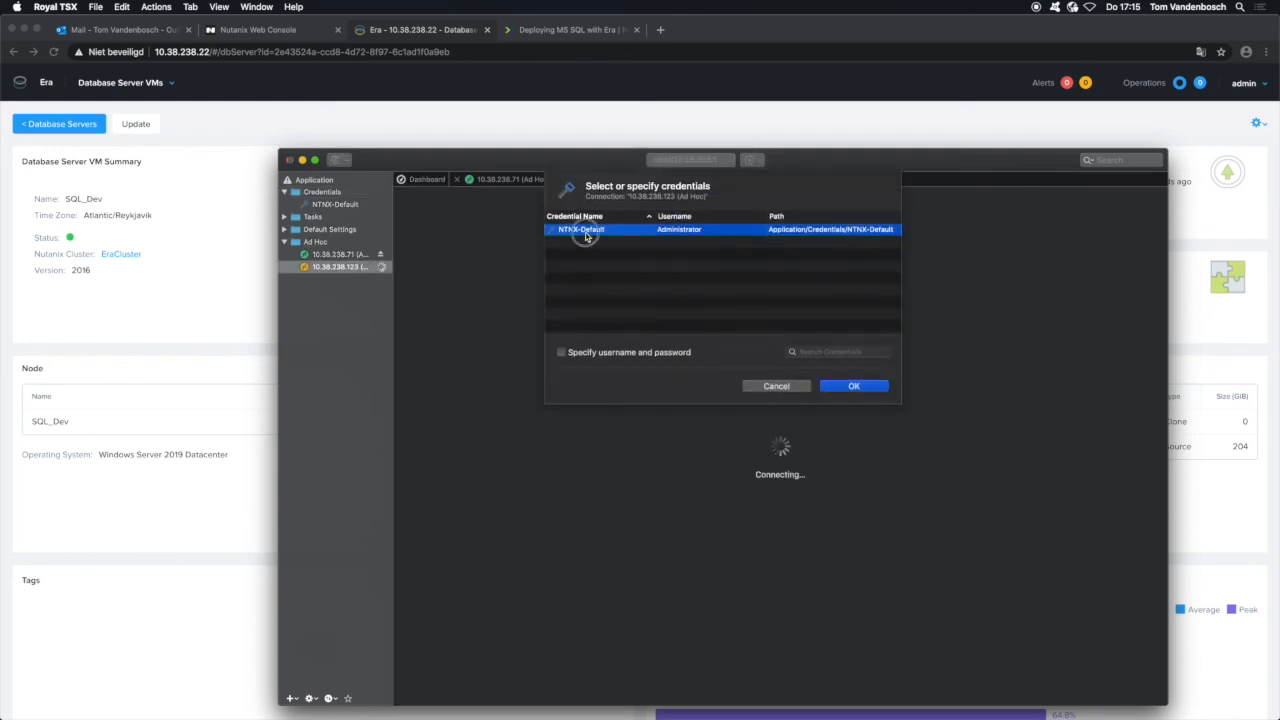
double_click(587, 237)
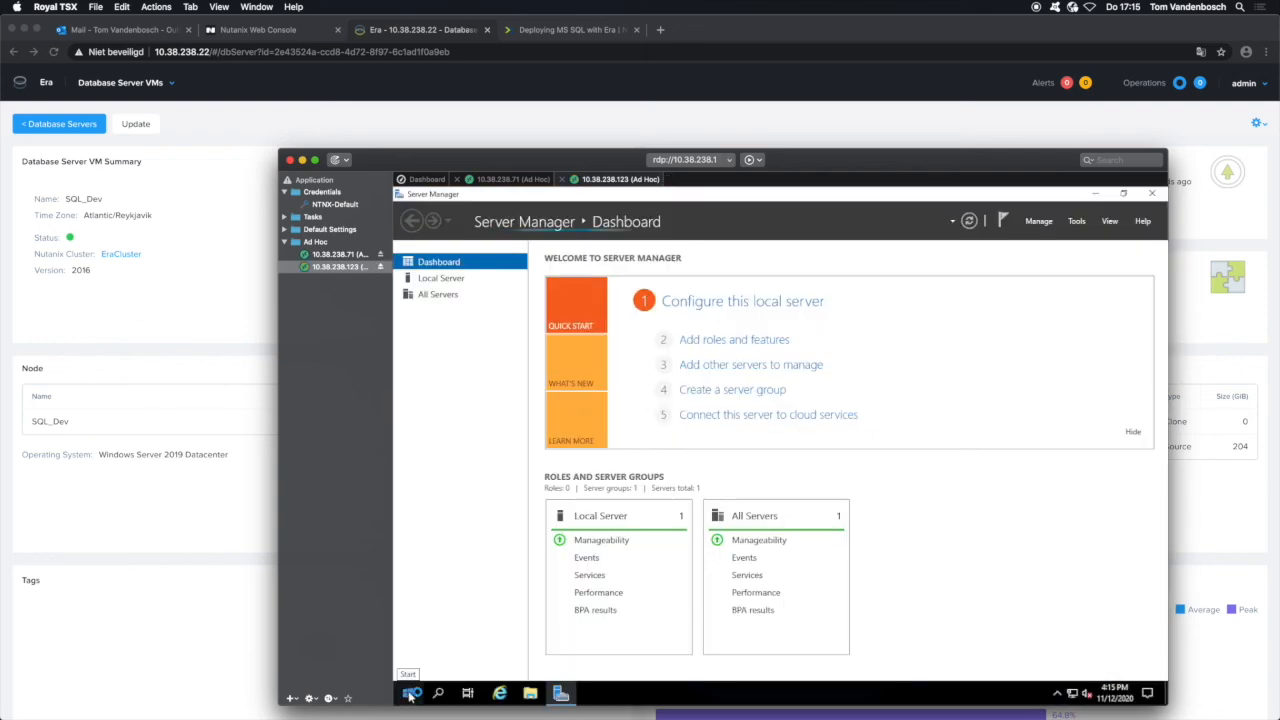
Launch SQL Server Management Studio in the remote session and connect to the SQL_DEV Database Engine with Windows Authentication
click(409, 693)
scroll(535, 450, down, 5)
click(535, 364)
click(553, 434)
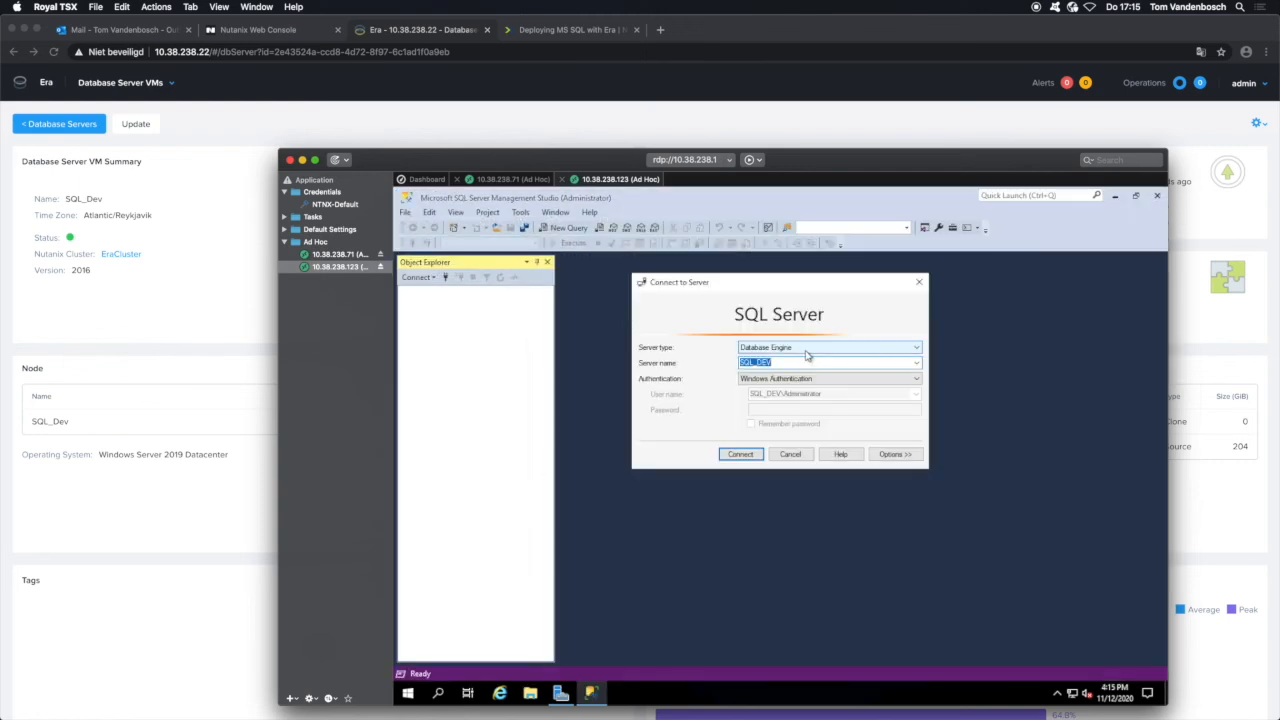
click(745, 455)
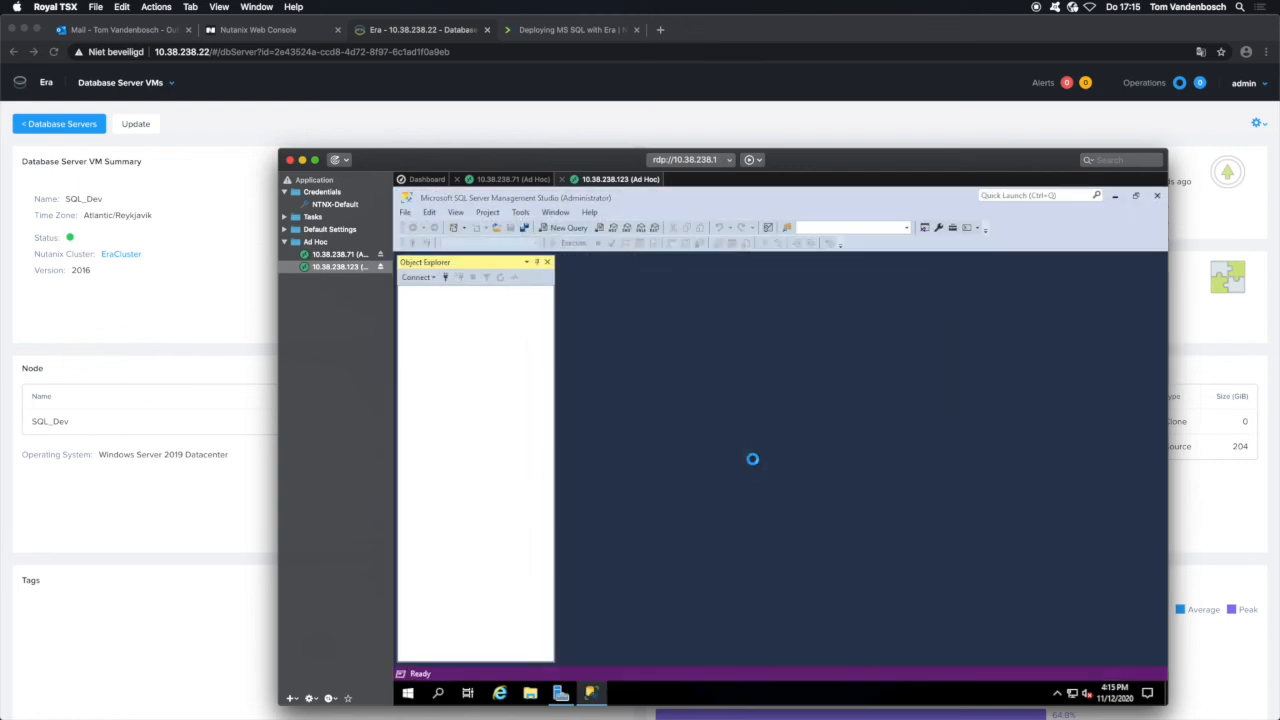